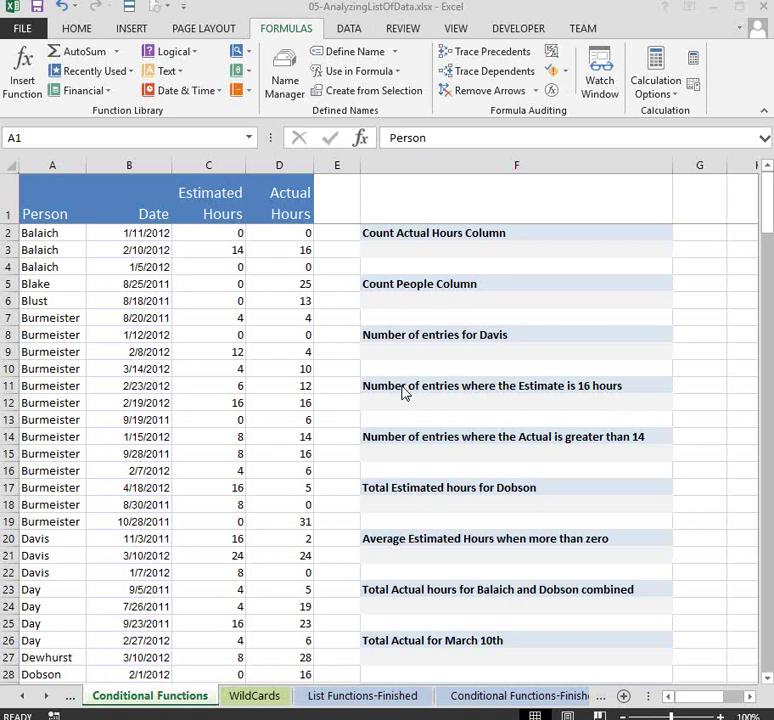
- Switch from the finished sheet back to the Conditional Functions sheet
left_click(512, 703)
left_click(510, 700)
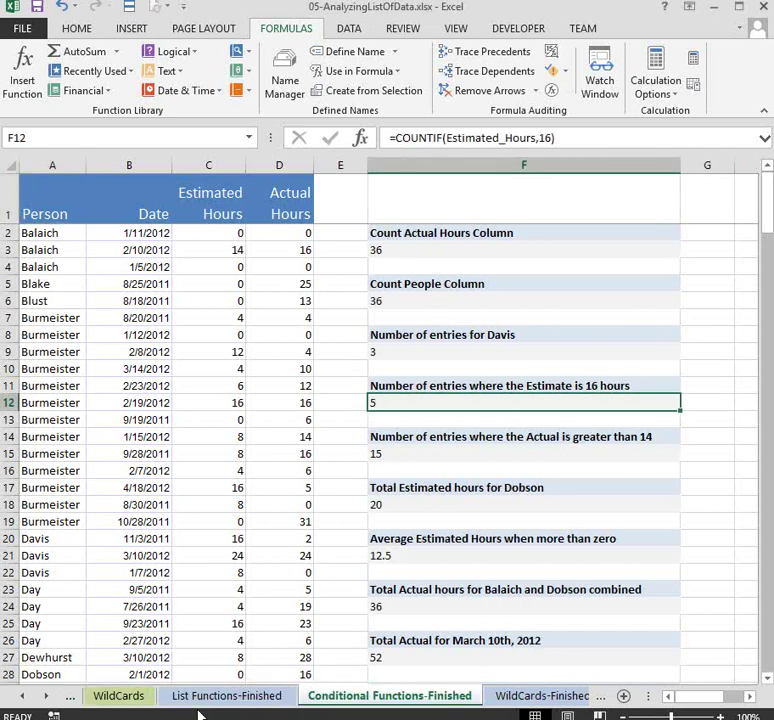
left_click(120, 699)
left_click(23, 697)
left_click(140, 708)
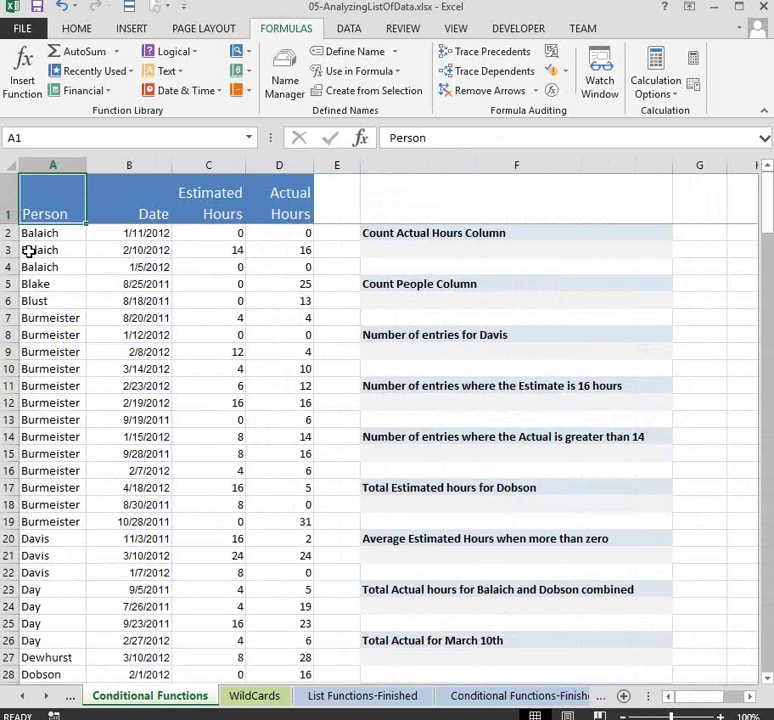
- Highlight the row 4 entry and the Estimated and Actual Hours values in rows 4, 7 and 10
left_click_drag(28, 266, 268, 264)
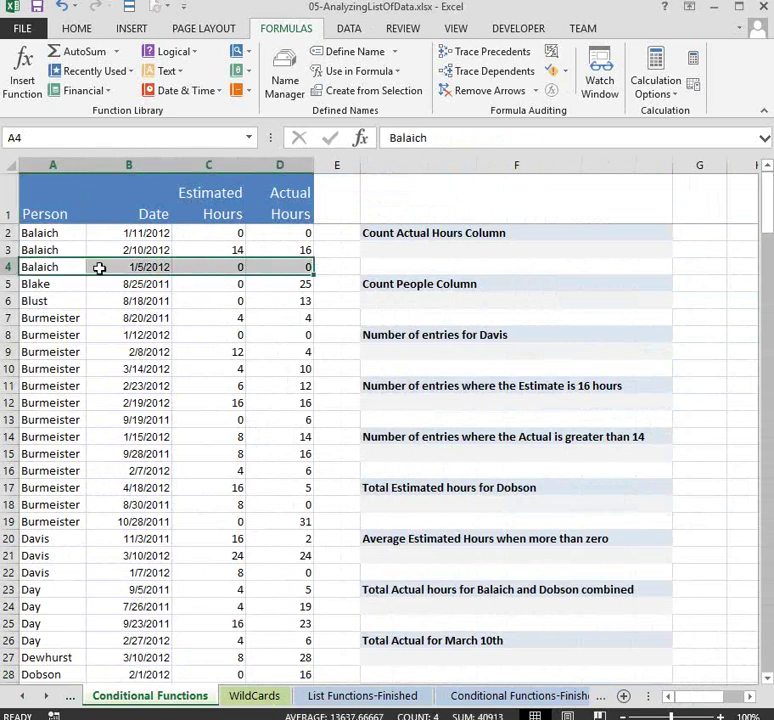
left_click(203, 268)
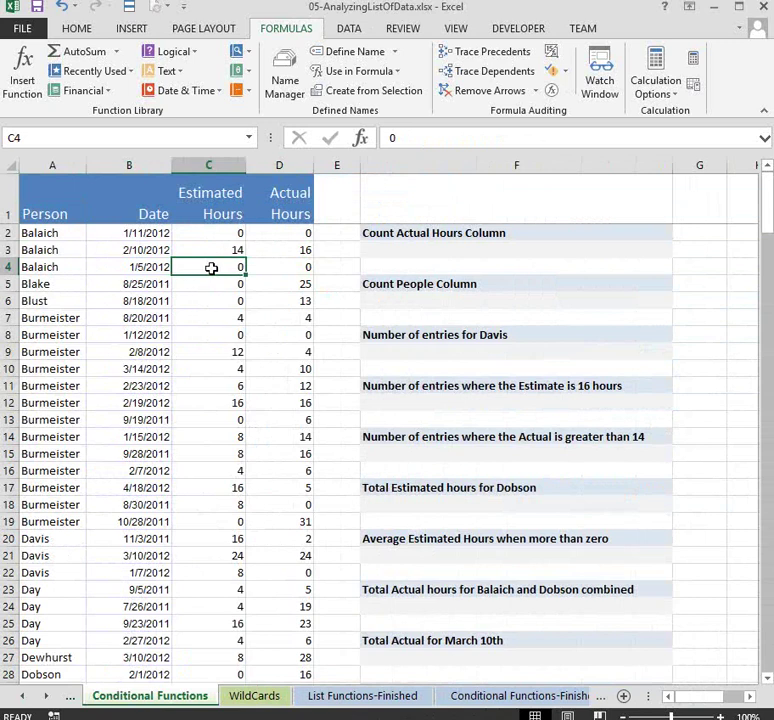
left_click(300, 266)
left_click(234, 318)
left_click(295, 319)
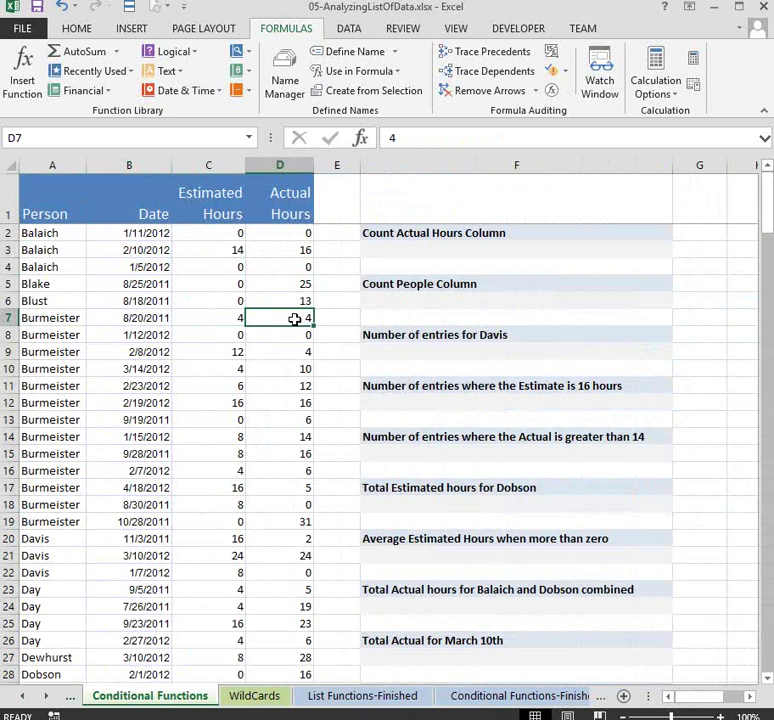
left_click(233, 369)
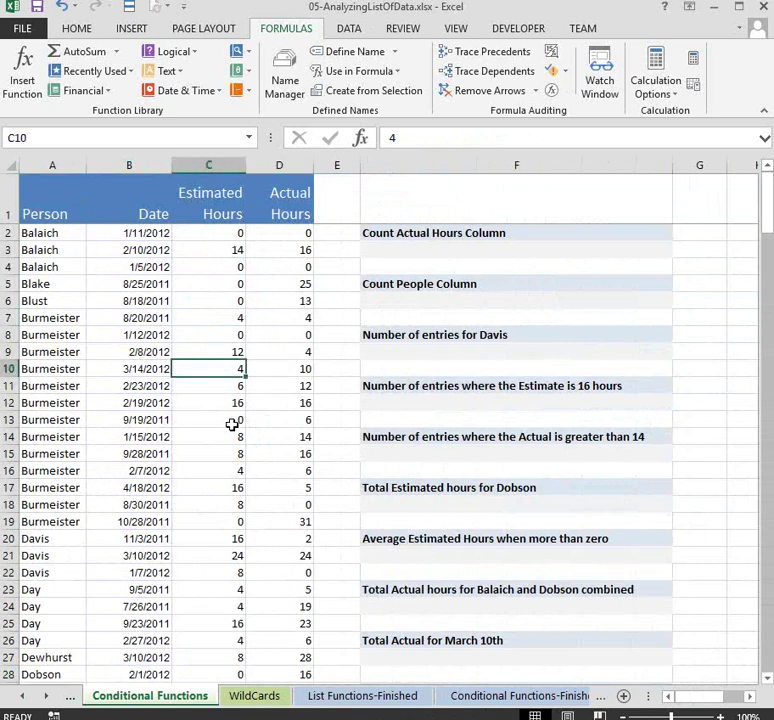
left_click(286, 369)
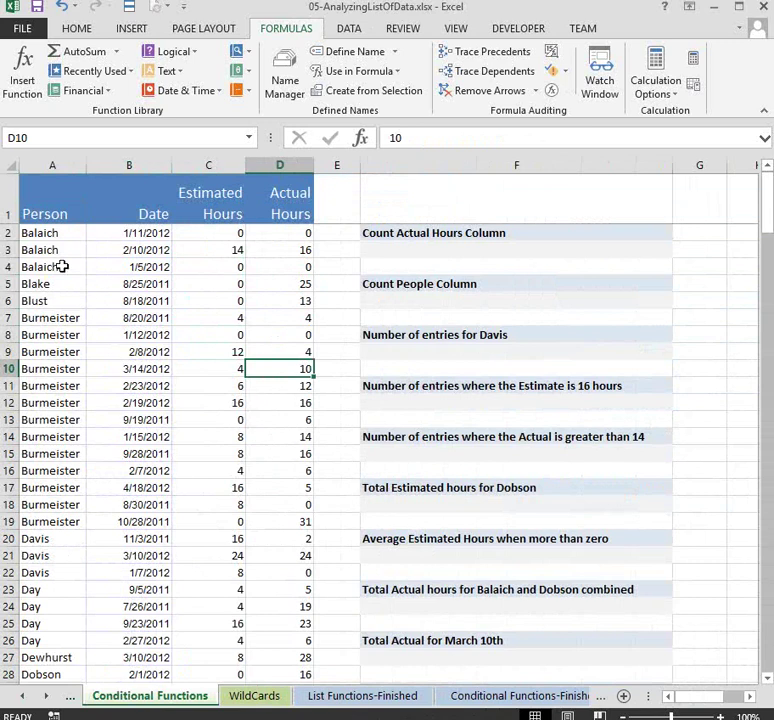
- Select the Person names and Actual Hours column, confirming the range is named Actual_Hours
left_click_drag(45, 232, 38, 401)
scroll(38, 368, "down", 2)
scroll(38, 386, "down", 3)
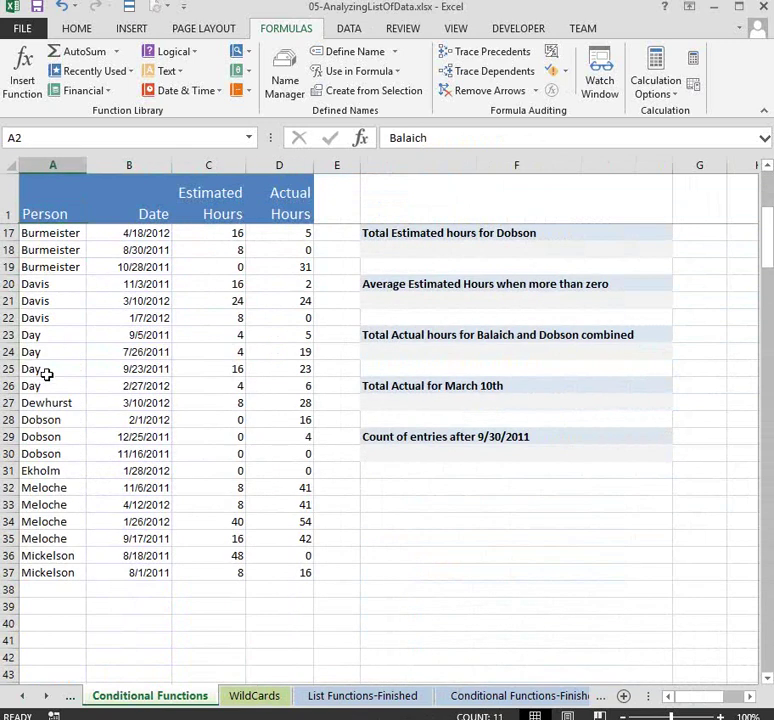
left_click_drag(38, 338, 35, 376)
left_click(30, 470)
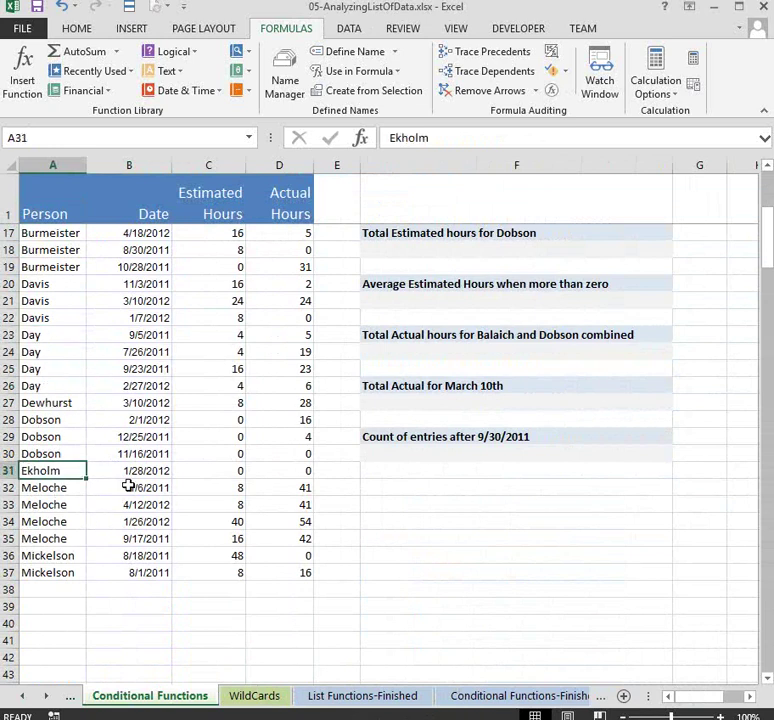
scroll(130, 505, "up", 5)
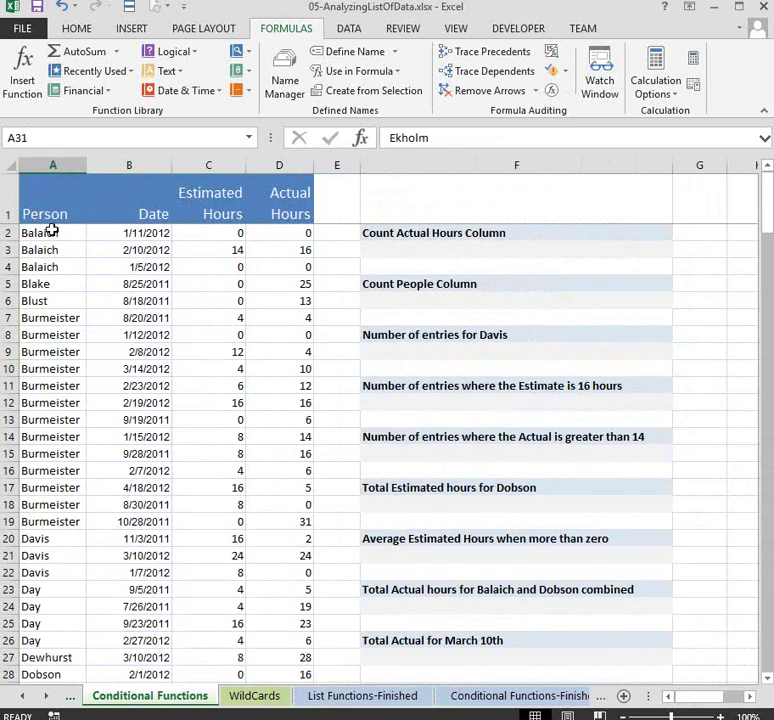
left_click_drag(52, 232, 62, 640)
scroll(176, 321, "up", 4)
left_click_drag(294, 235, 276, 658)
left_click(104, 135)
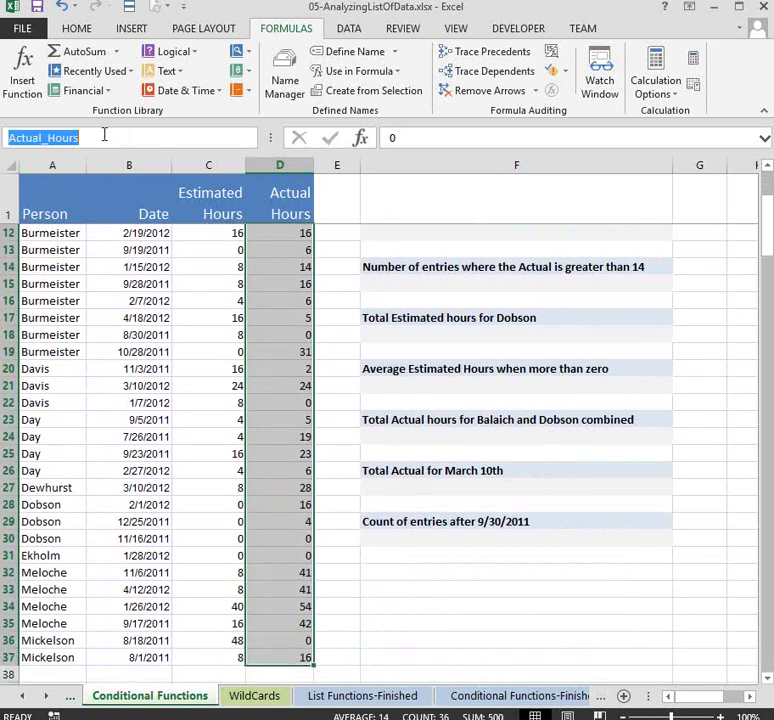
left_click(136, 317)
scroll(136, 317, "up", 3)
- Enter =COUNT(Actual_Hours) in F3, giving 36
left_click(498, 246)
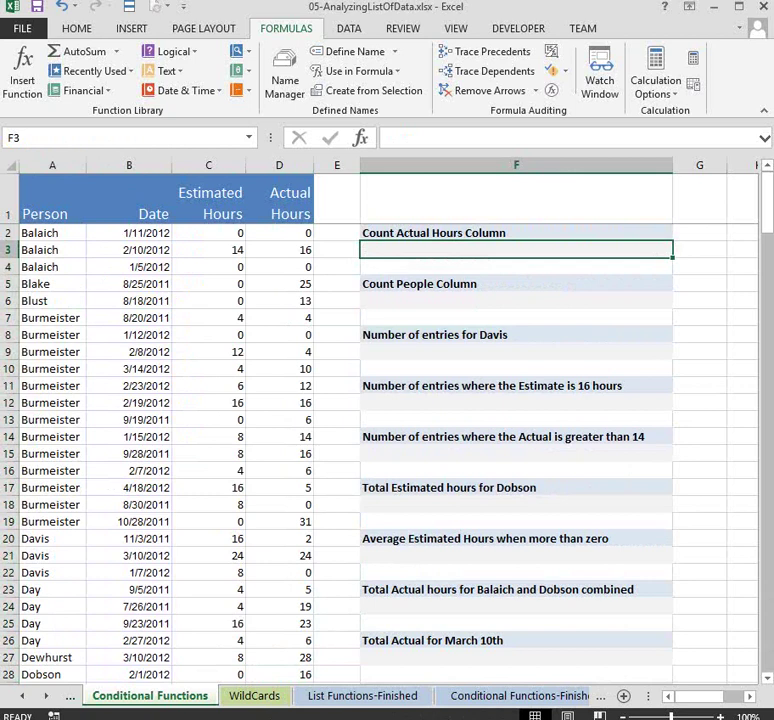
type("=")
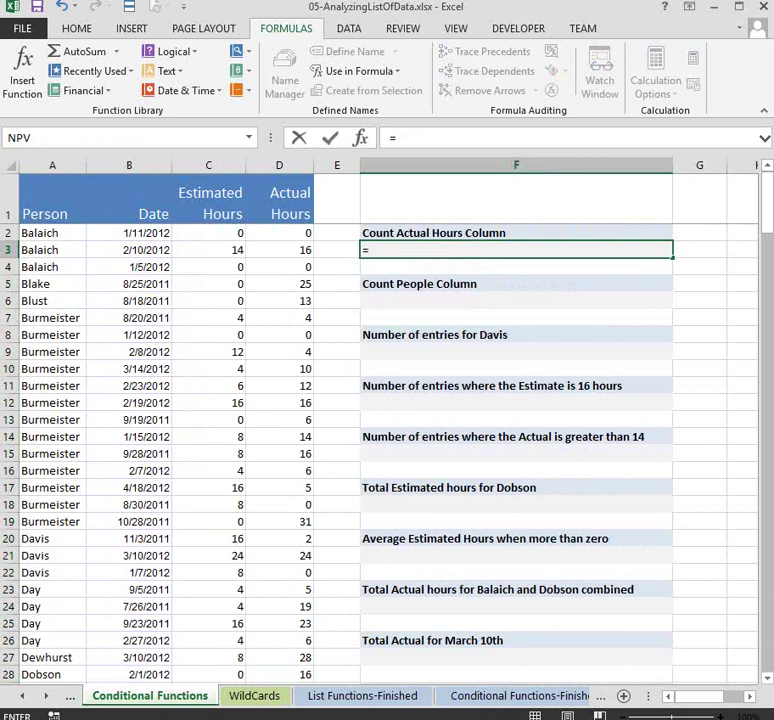
type("count(a")
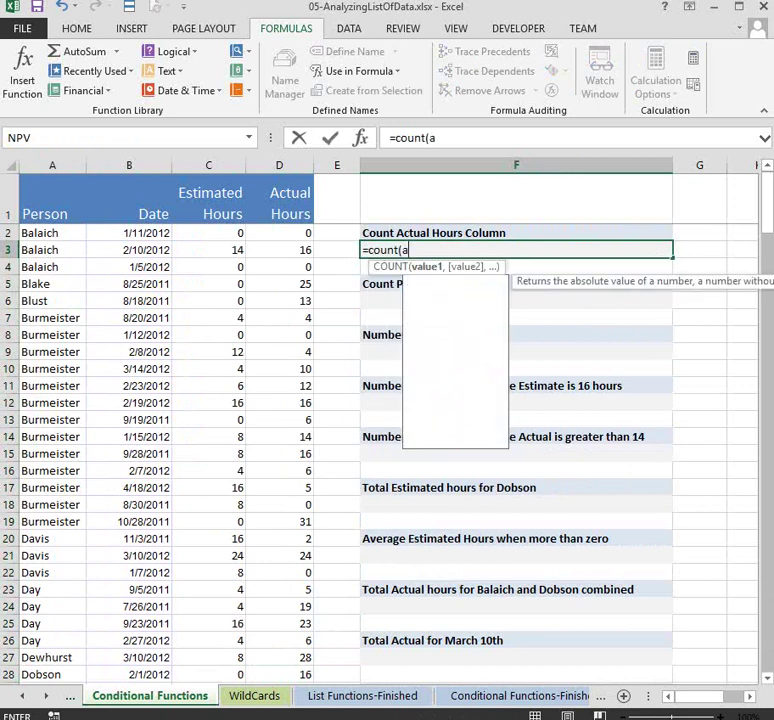
type("ct")
key("Tab")
type("_")
key("BackSpace")
type(")")
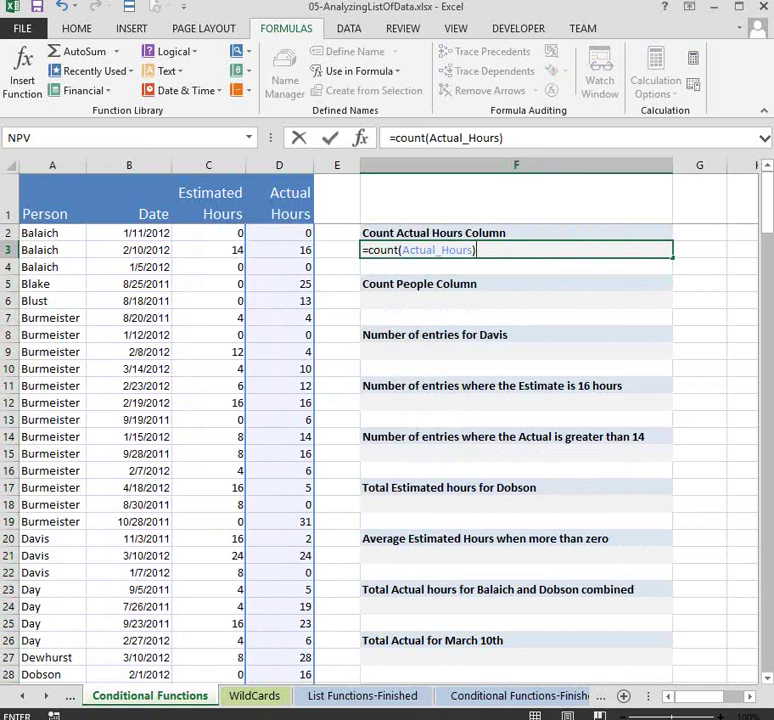
key("Return")
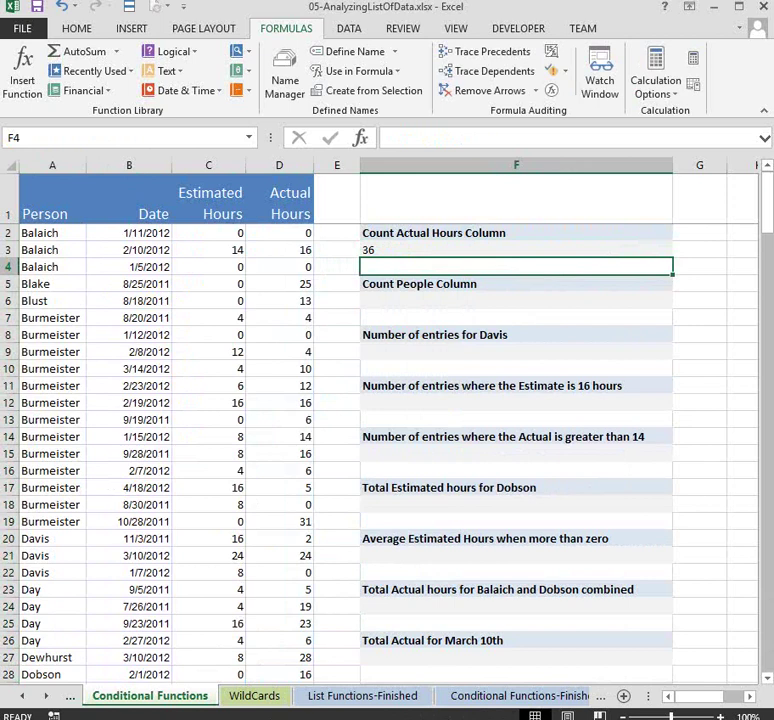
- Check F3's formula against the selected Actual Hours column
left_click(435, 248)
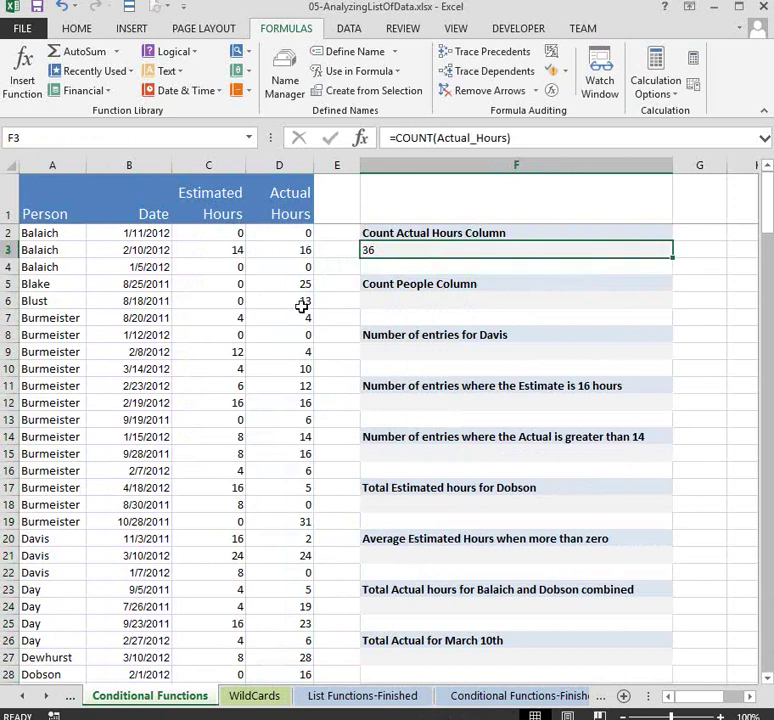
left_click_drag(283, 231, 275, 640)
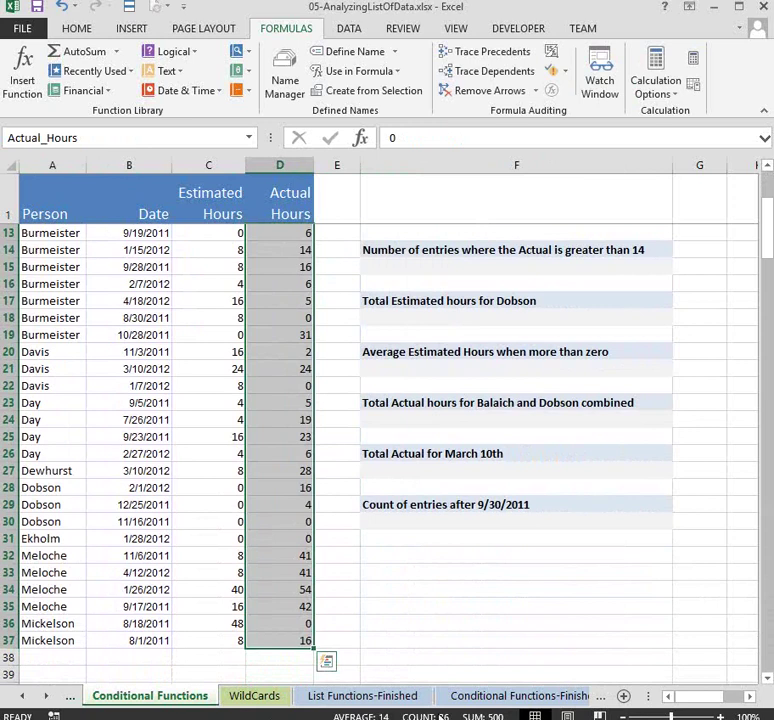
left_click(349, 268)
scroll(350, 272, "up", 4)
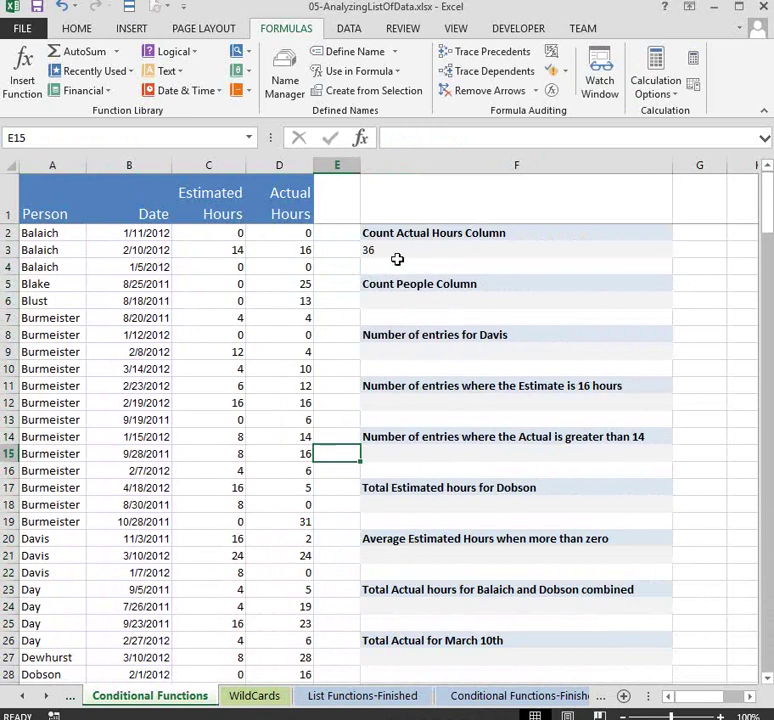
- Enter =COUNT(Person) in F6, which returns 0 for the text names
left_click(396, 250)
left_click(407, 304)
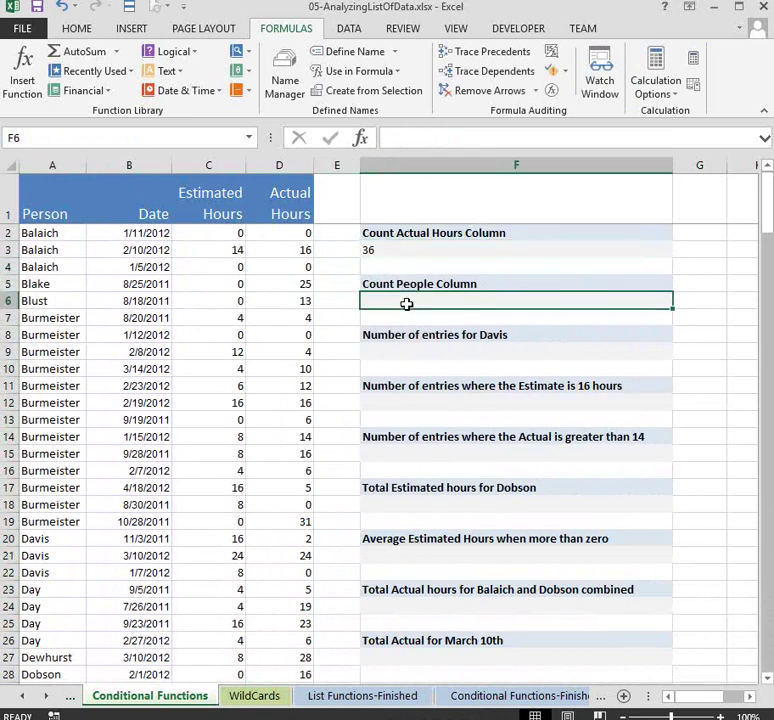
type("=count(")
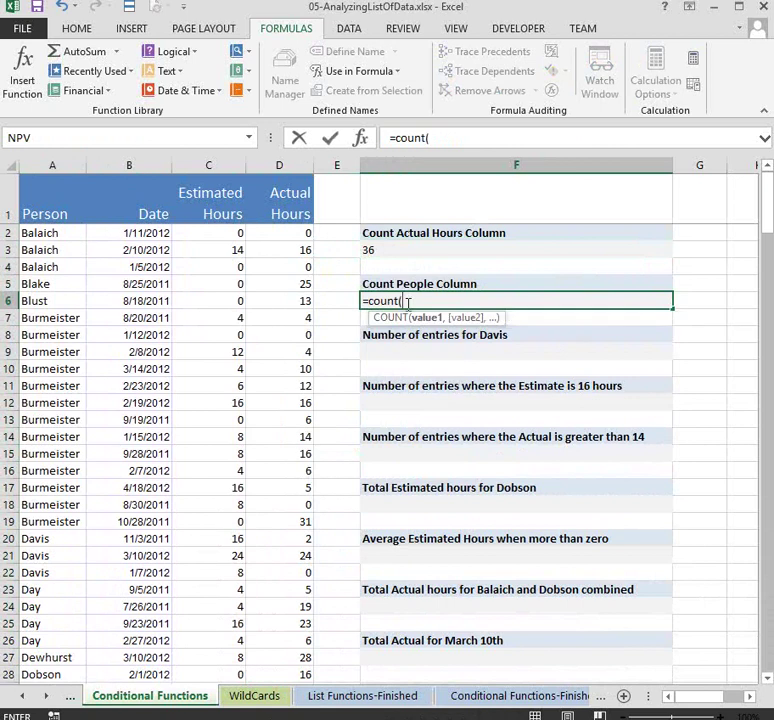
type("pers")
key("Tab")
type(")")
key("Return")
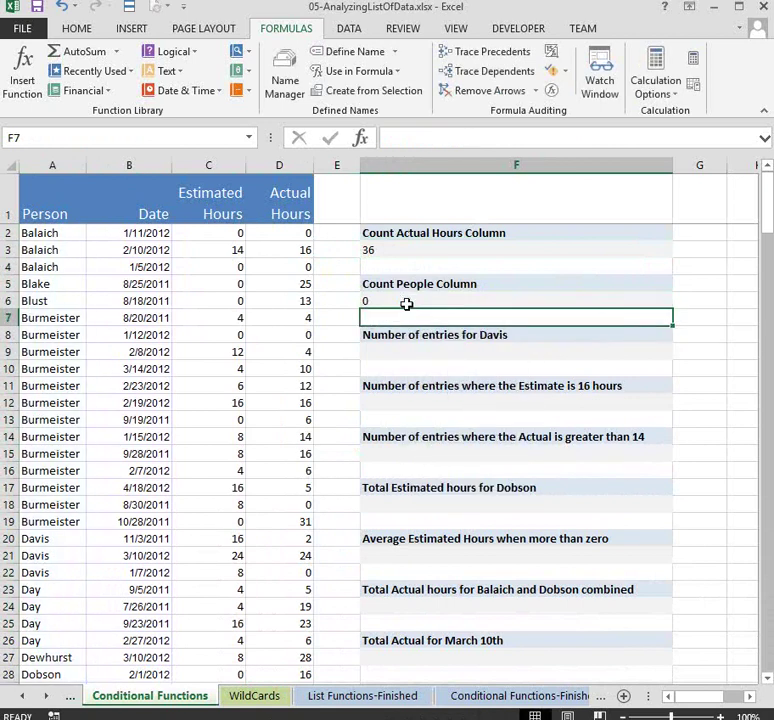
left_click(406, 304)
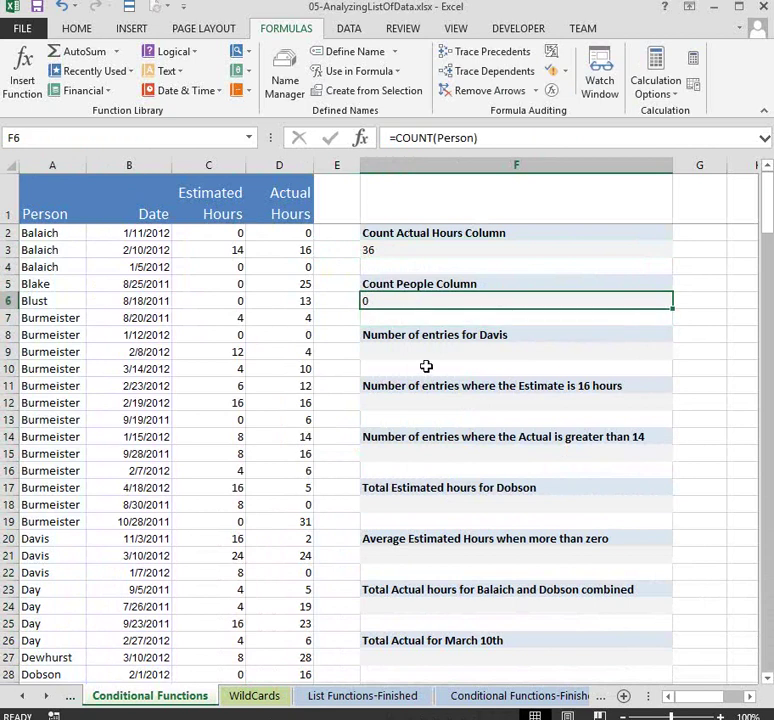
- Change F6 to =COUNTA(Person) so it counts 36 names
left_click_drag(68, 240, 48, 450)
left_click(415, 305)
left_click(449, 138)
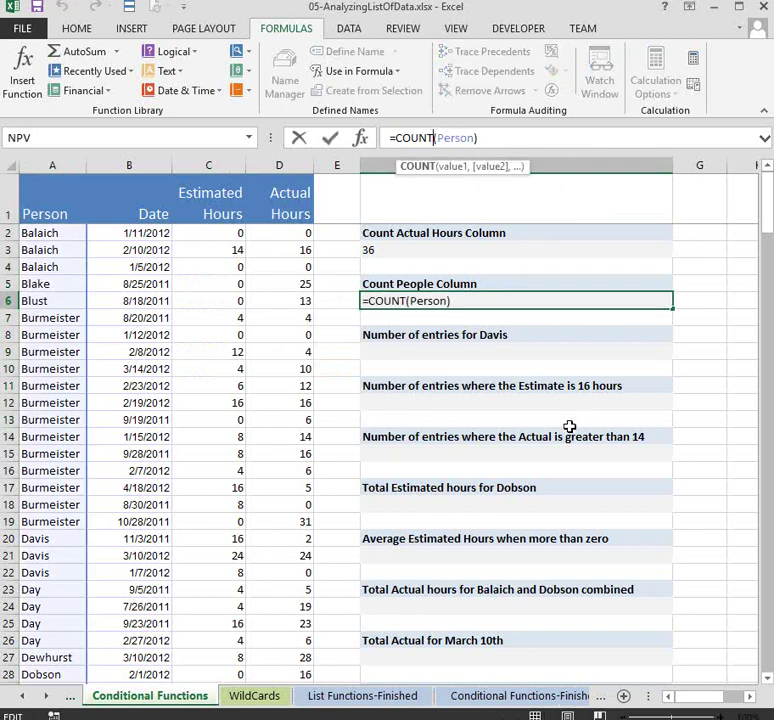
type("A")
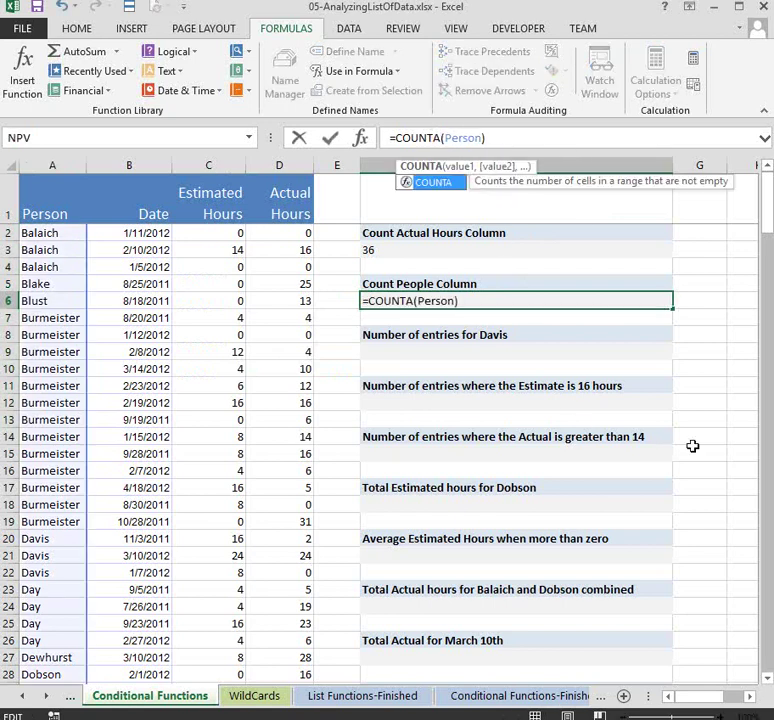
key("Return")
left_click(408, 296)
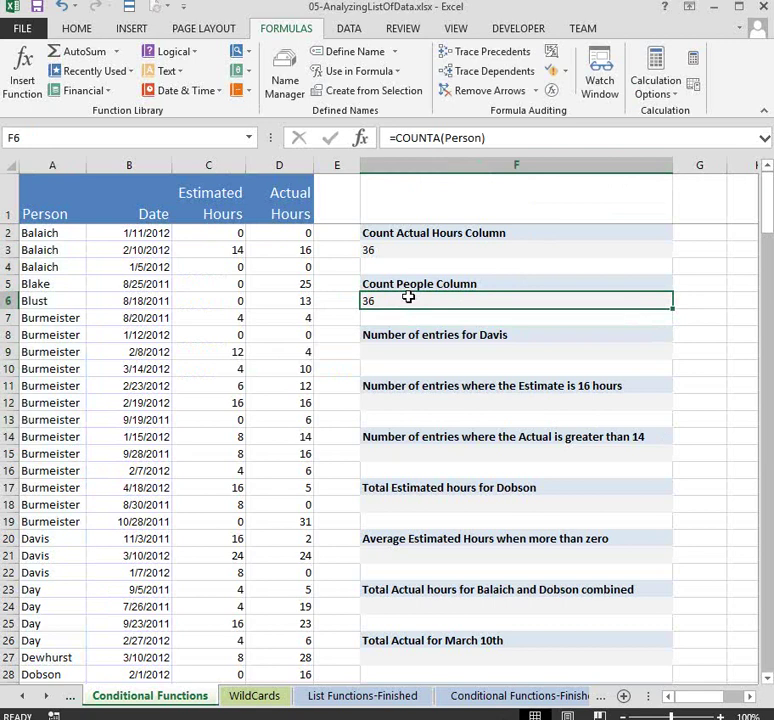
- Enter a COUNTIF on the Person range in F9 for the requested surname, returning 3
left_click(427, 354)
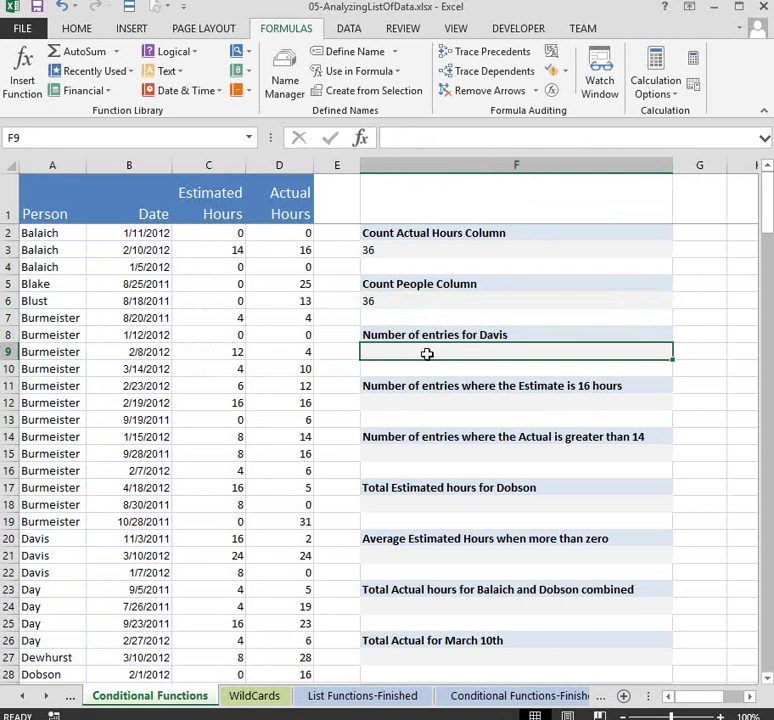
left_click(404, 134)
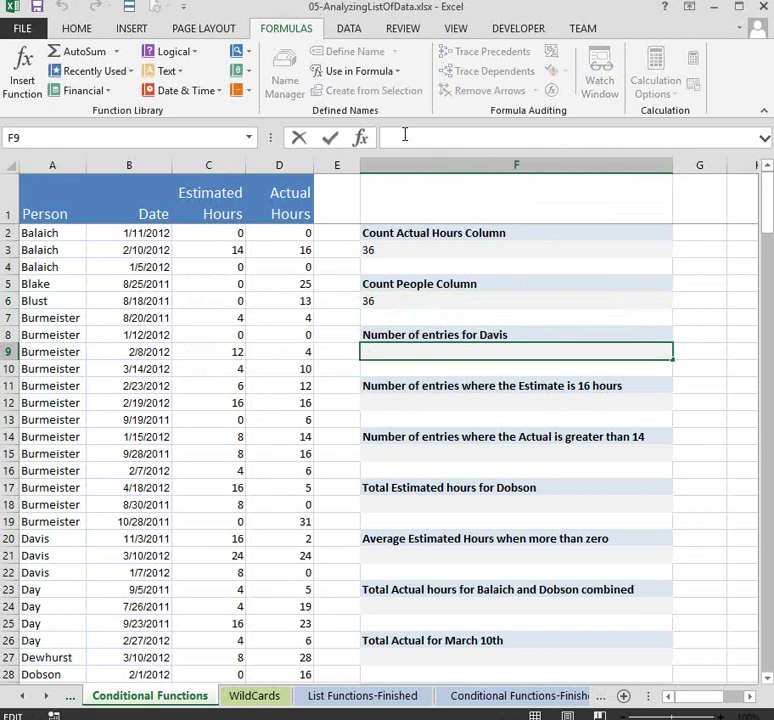
type("=count")
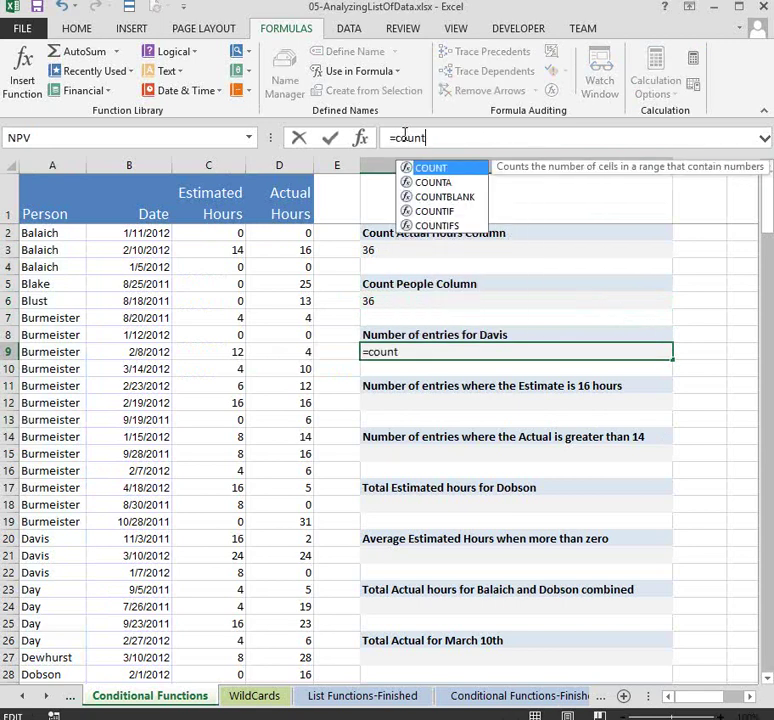
type("if")
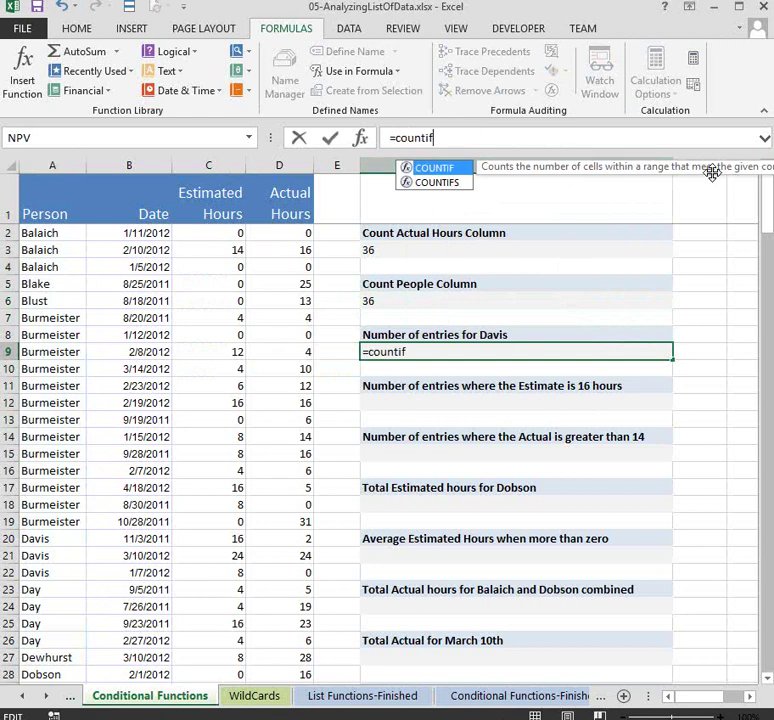
type("(")
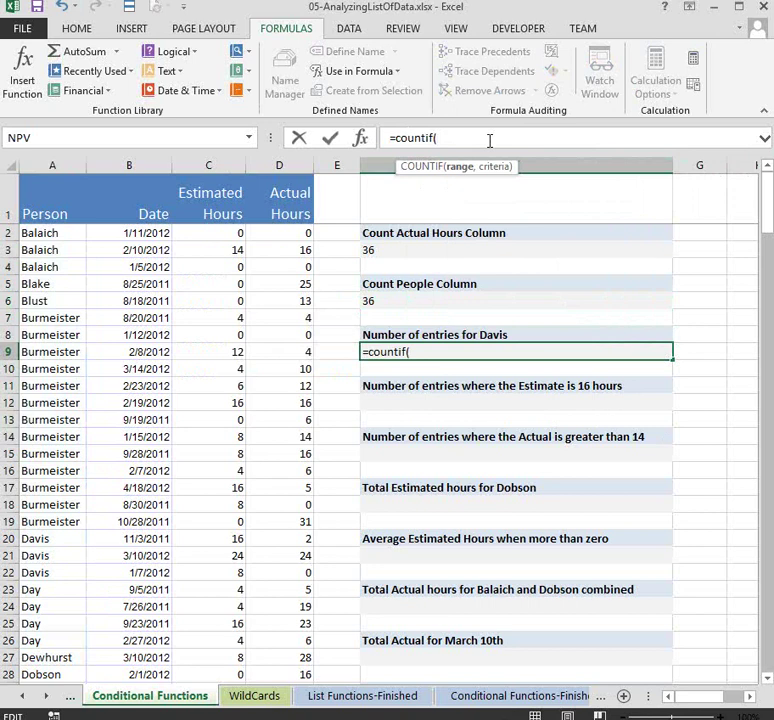
type("person")
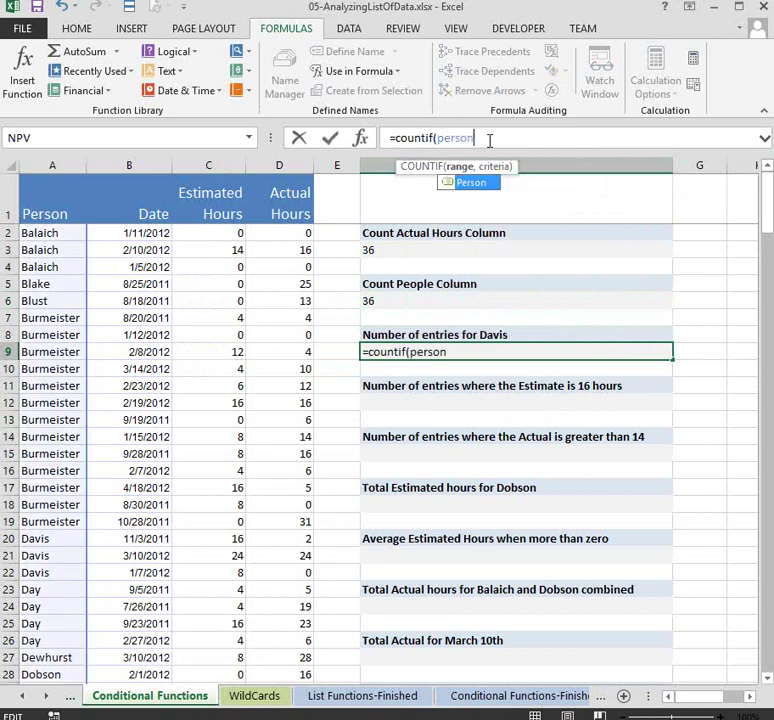
type(",")
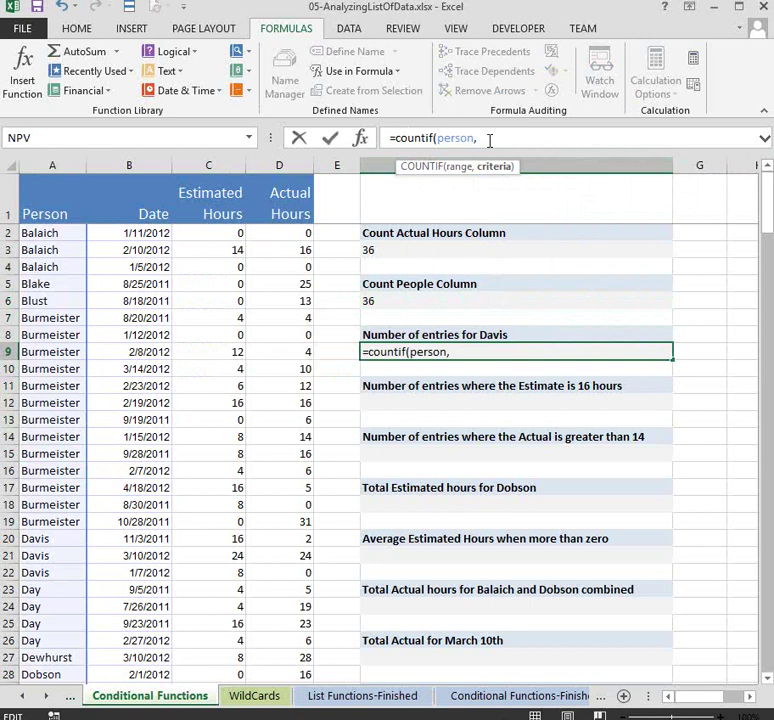
type("\"Davis\"")
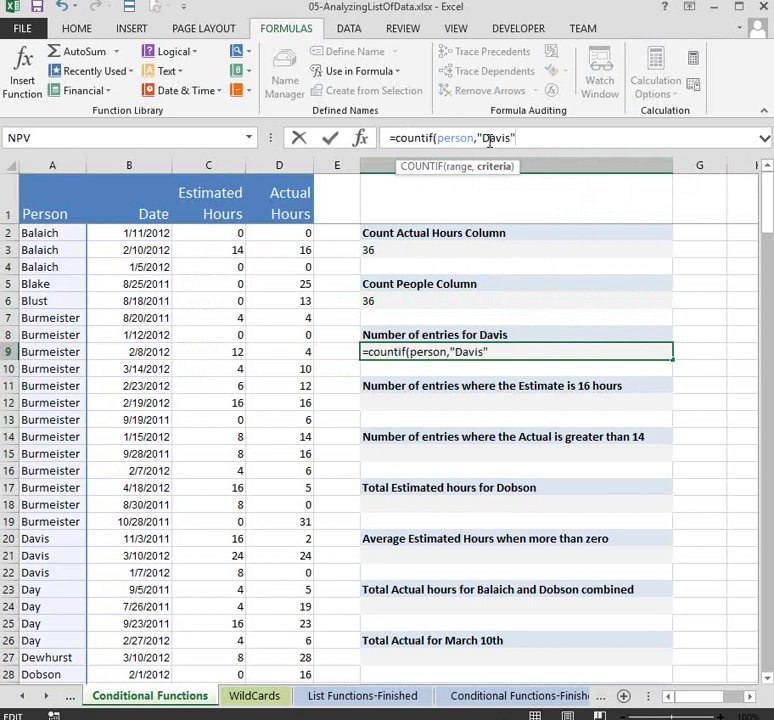
type(")")
key("Return")
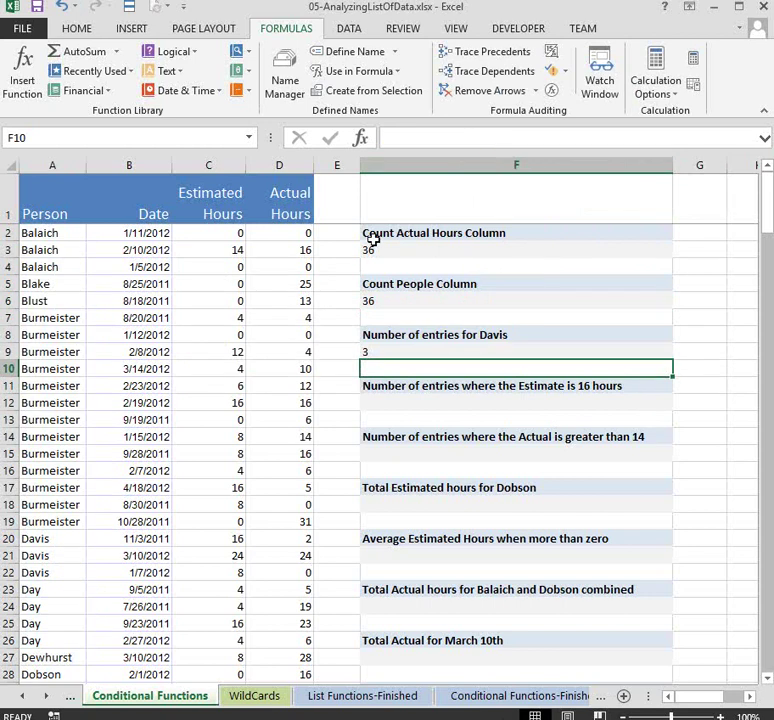
left_click(373, 350)
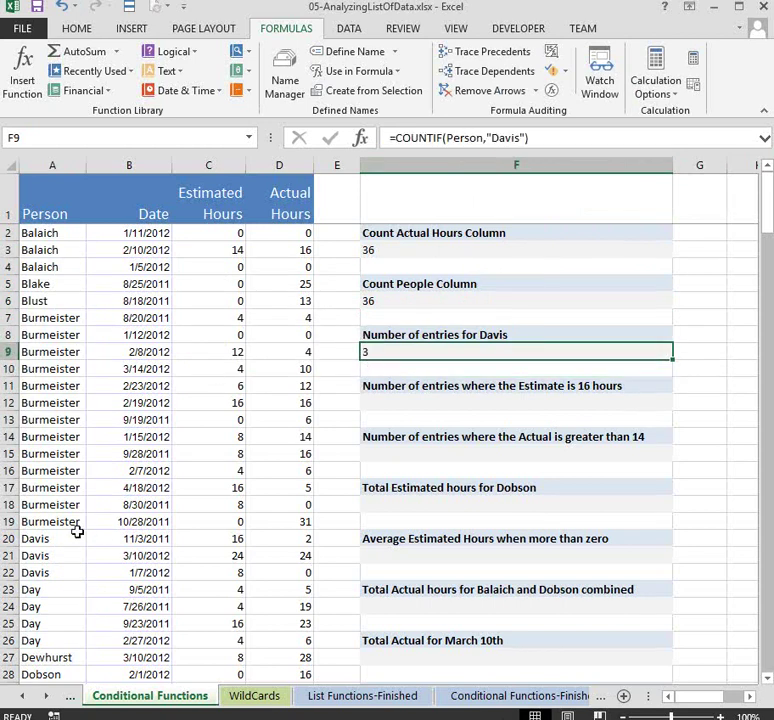
left_click_drag(64, 538, 59, 568)
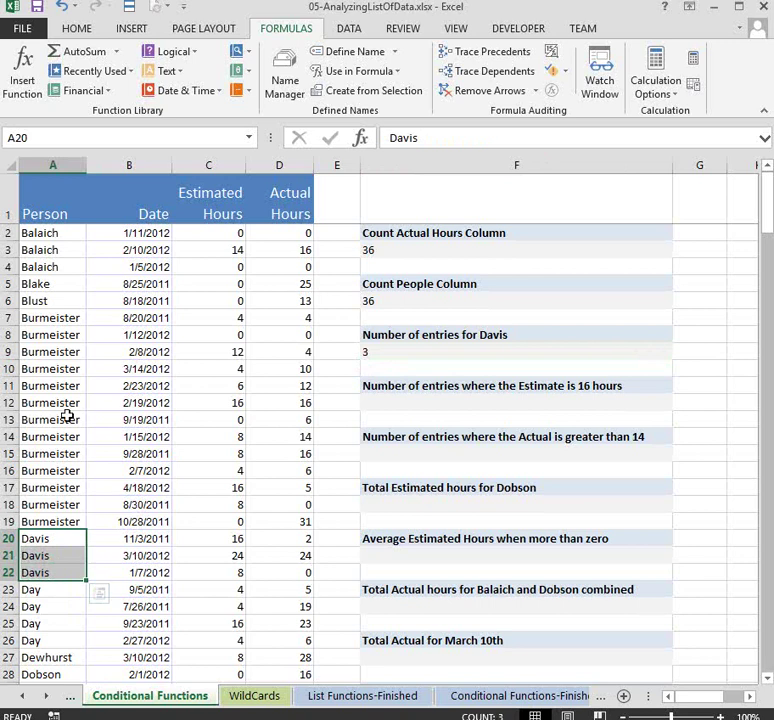
left_click(42, 232)
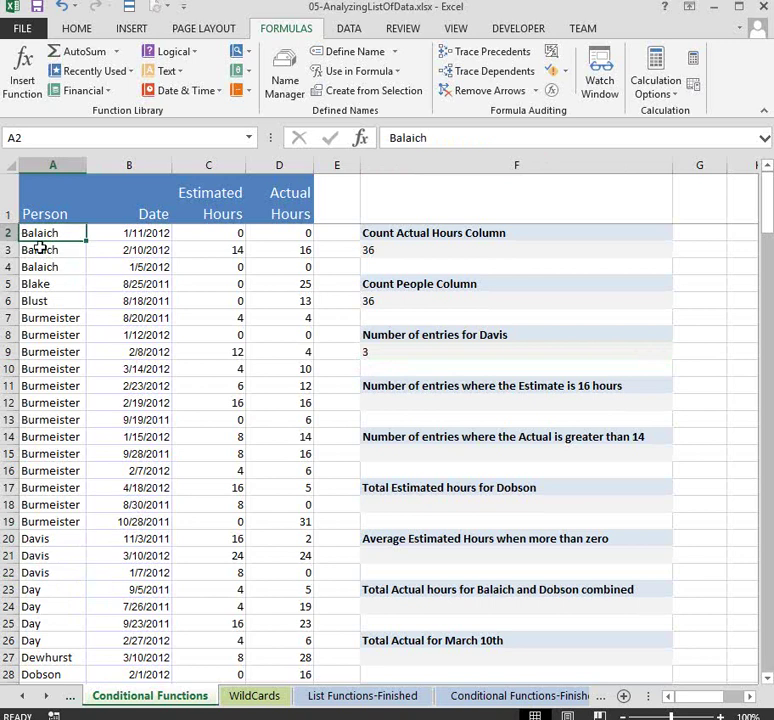
type("Davis")
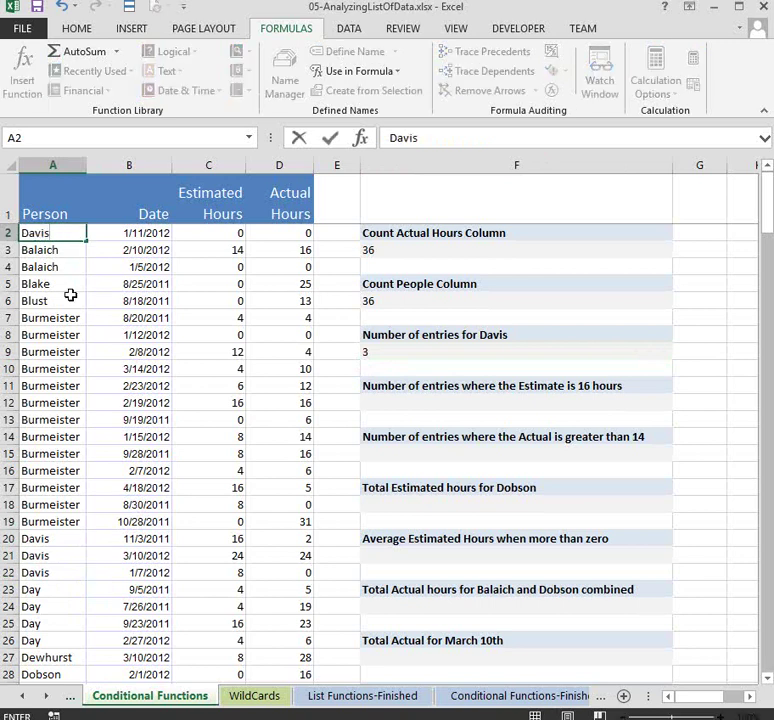
key("Return")
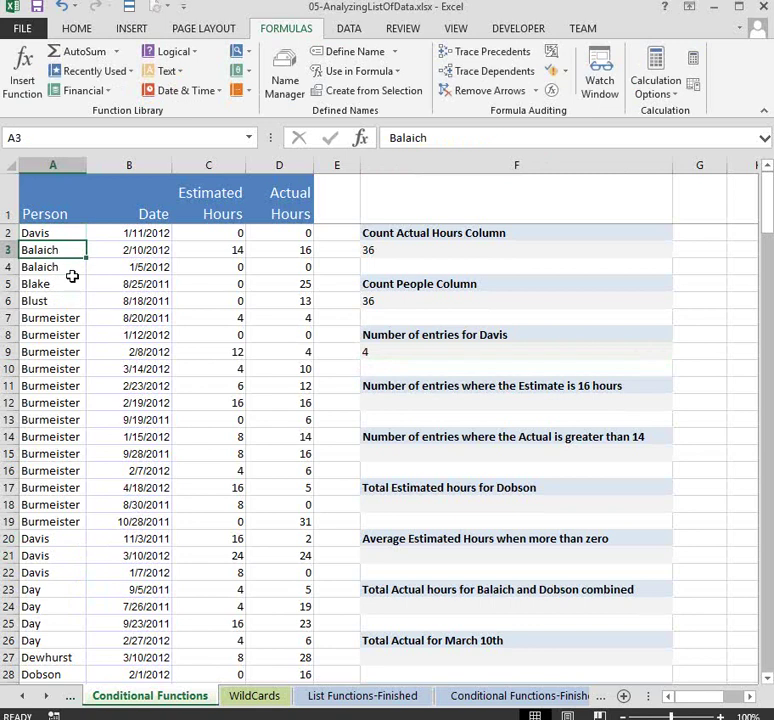
left_click(55, 233)
key("ctrl+z")
left_click(366, 352)
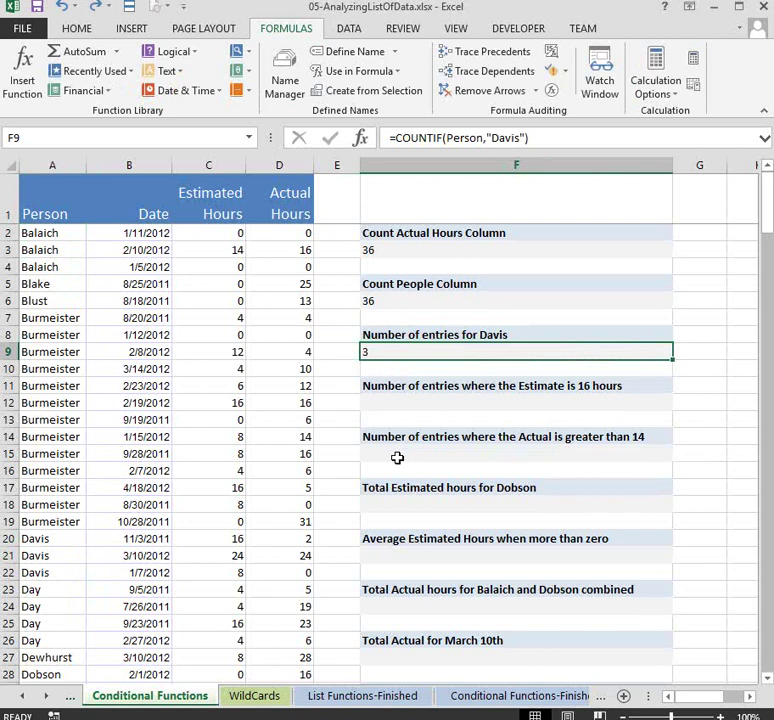
left_click(50, 236)
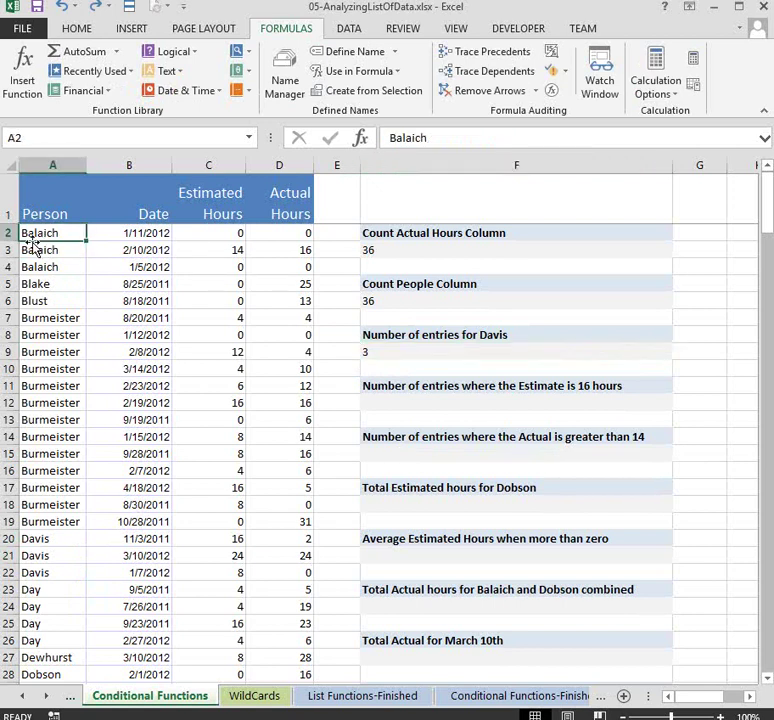
key("Down")
key("Down")
key("Down")
key("Down")
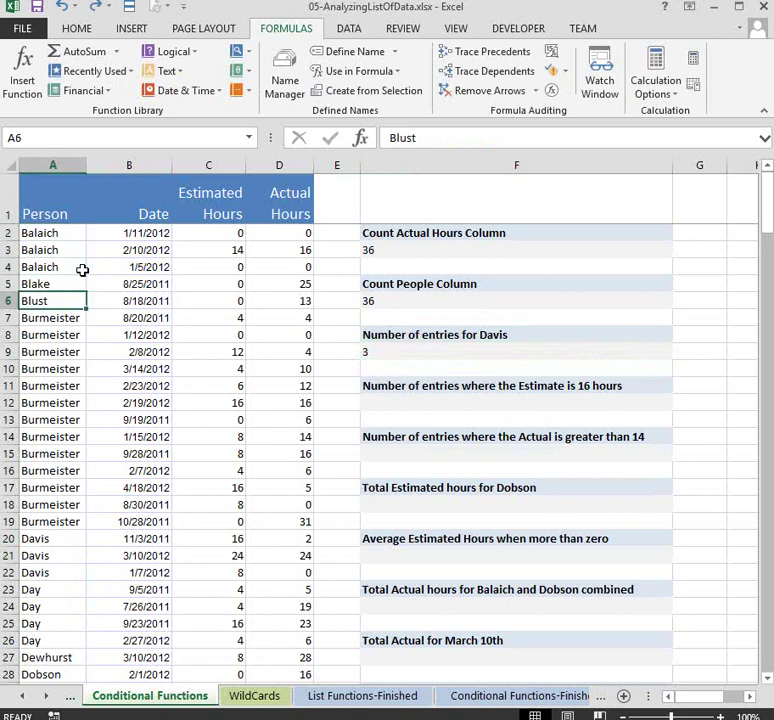
key("Down")
key("Down")
key("Down")
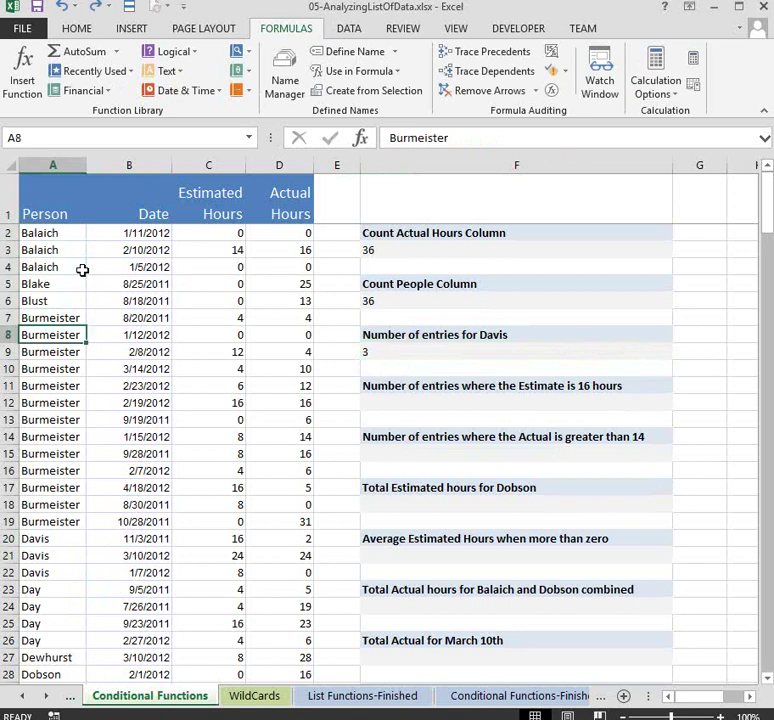
left_click(68, 542)
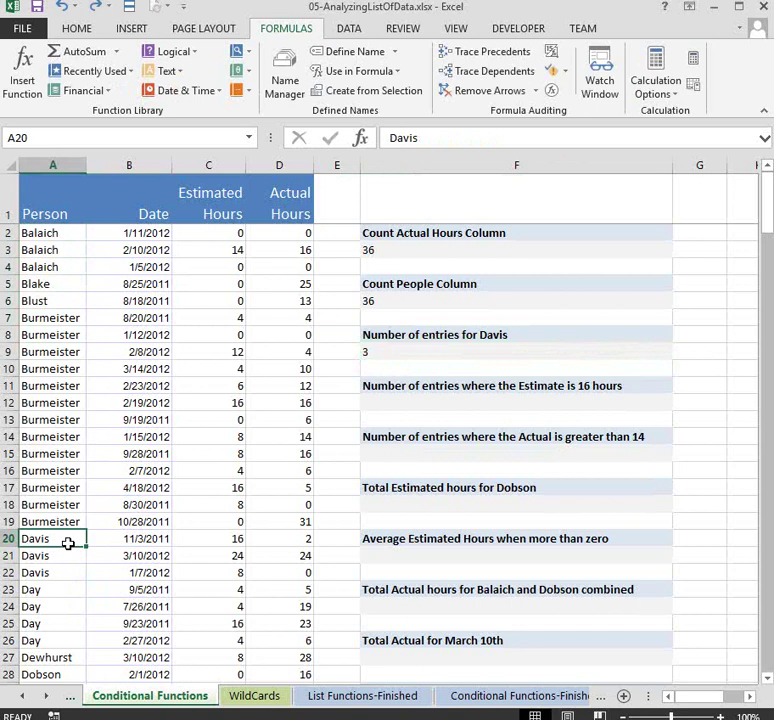
key("Down")
key("Down")
key("Down")
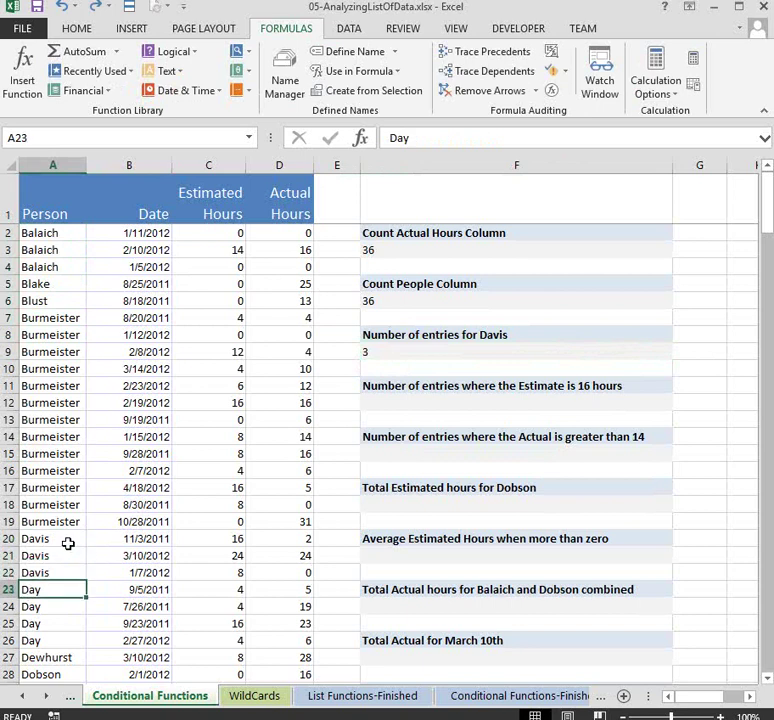
key("Down")
key("Down")
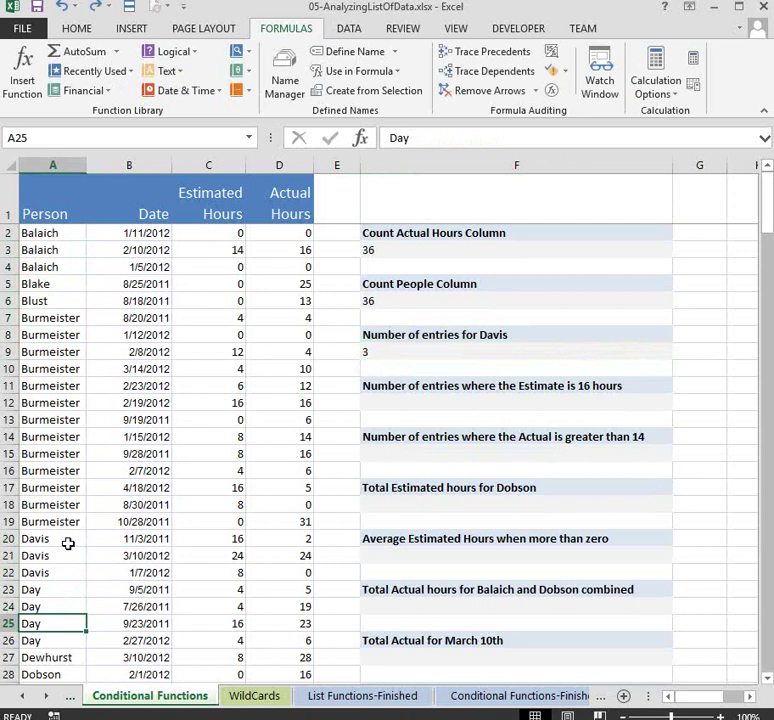
scroll(84, 496, "down", 4)
key("ctrl+Down")
scroll(202, 440, "up", 4)
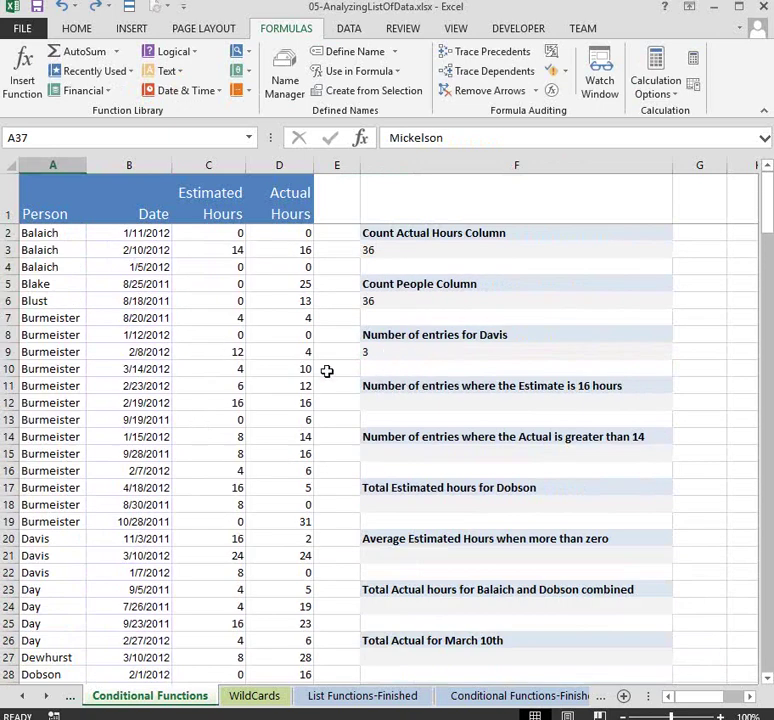
left_click_drag(74, 544, 69, 568)
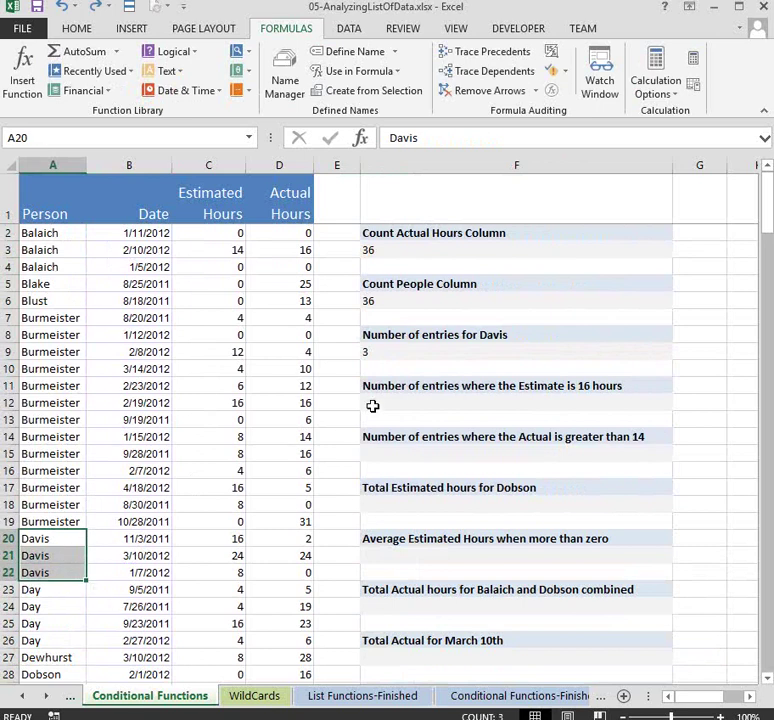
left_click(391, 350)
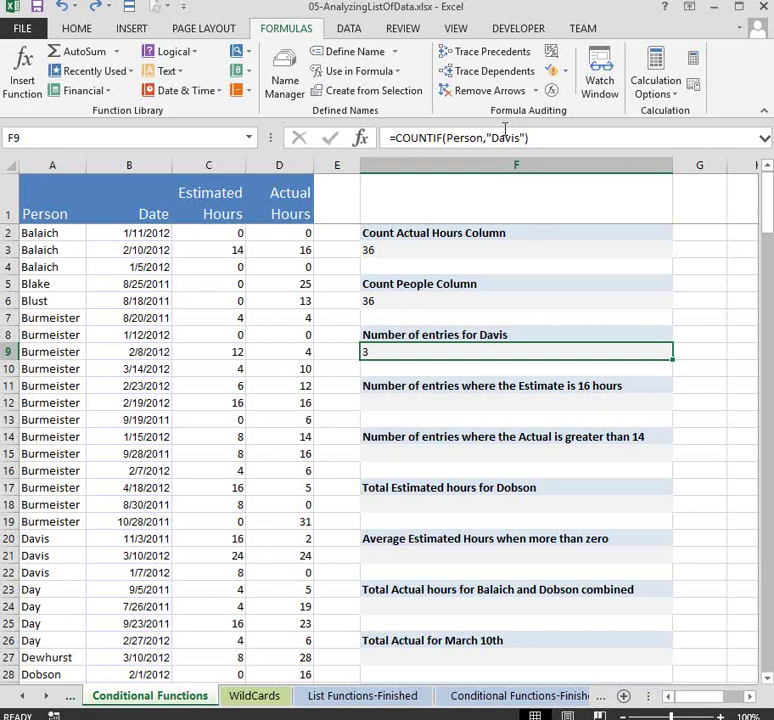
- Test misspelled versions of the surname criterion in F9's COUNTIF, which return 0
double_click(493, 138)
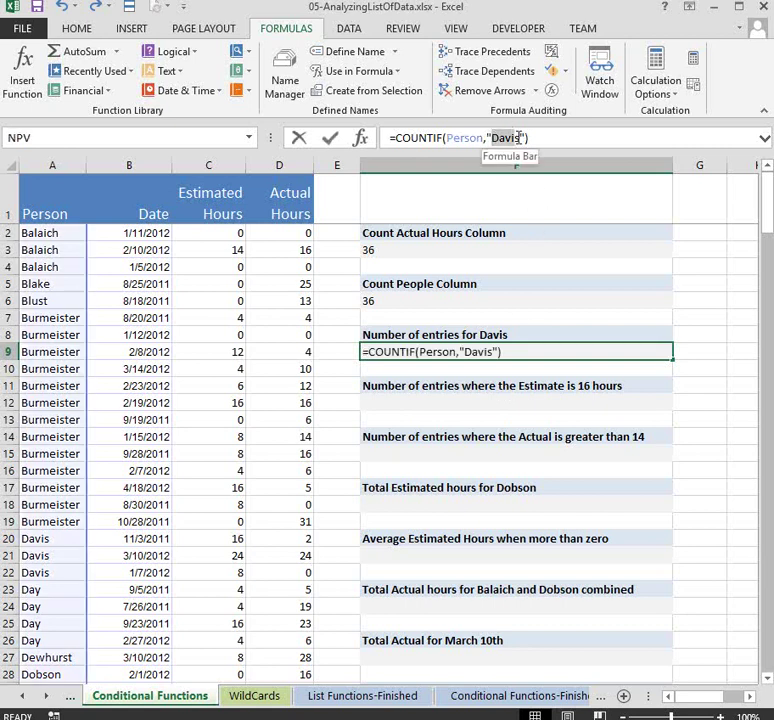
left_click(507, 138)
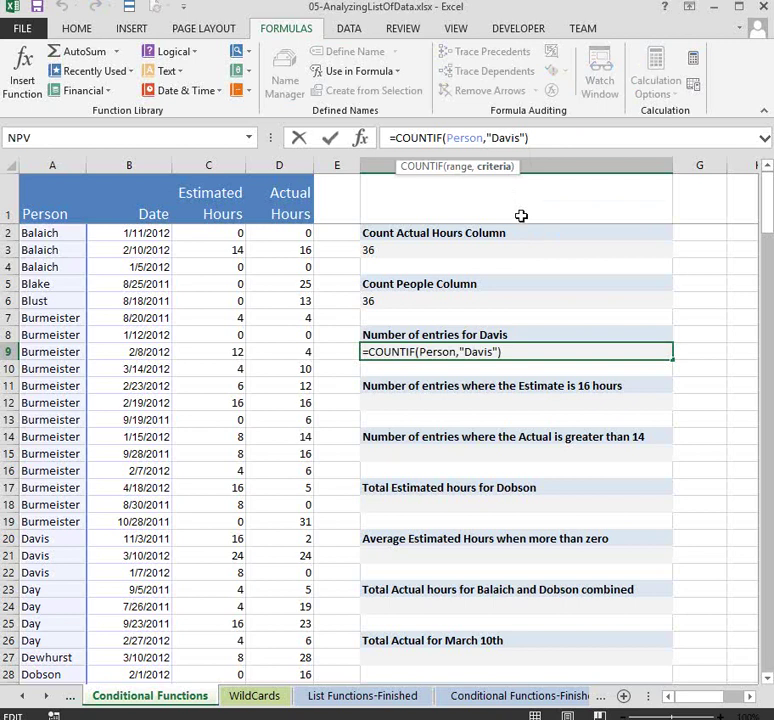
type("1")
key("Return")
key("Up")
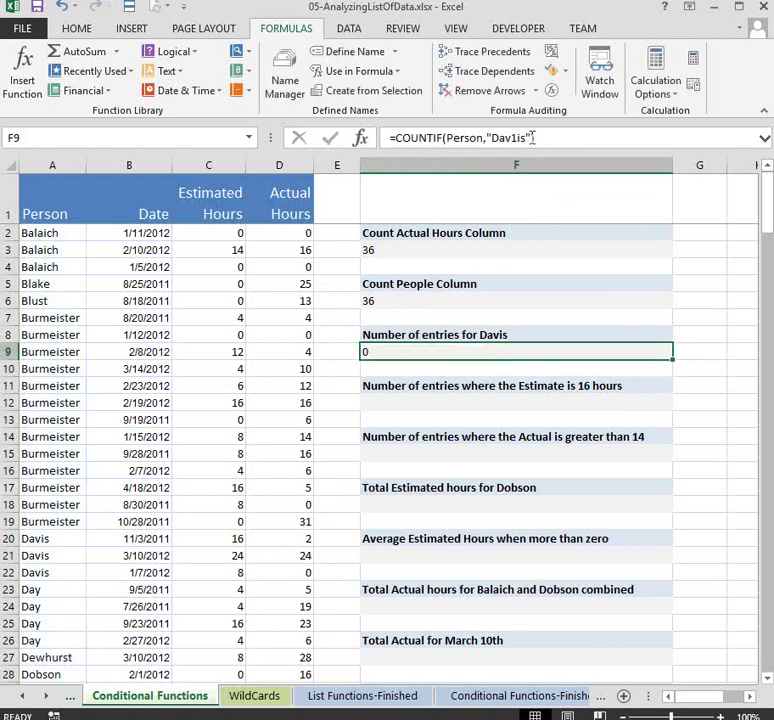
left_click(515, 137)
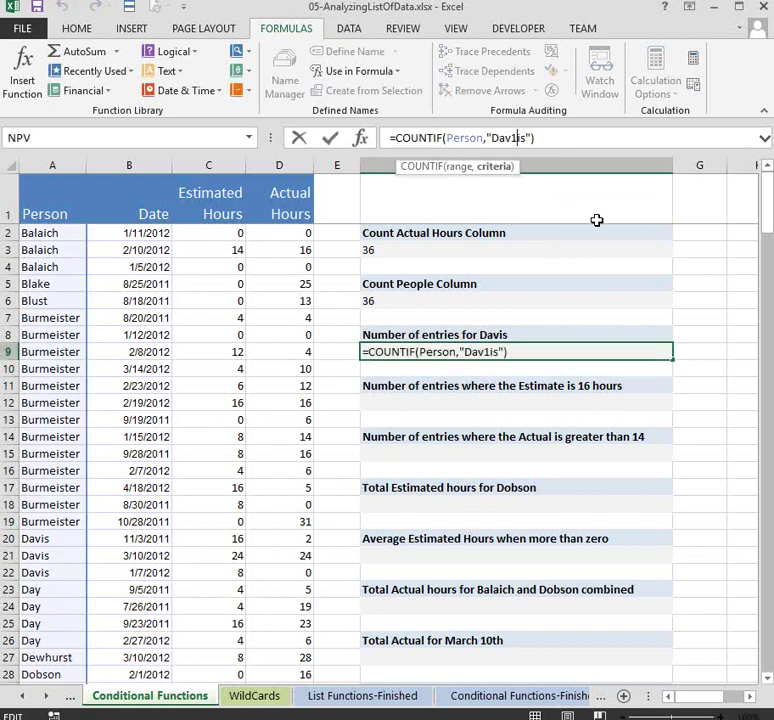
key("BackSpace")
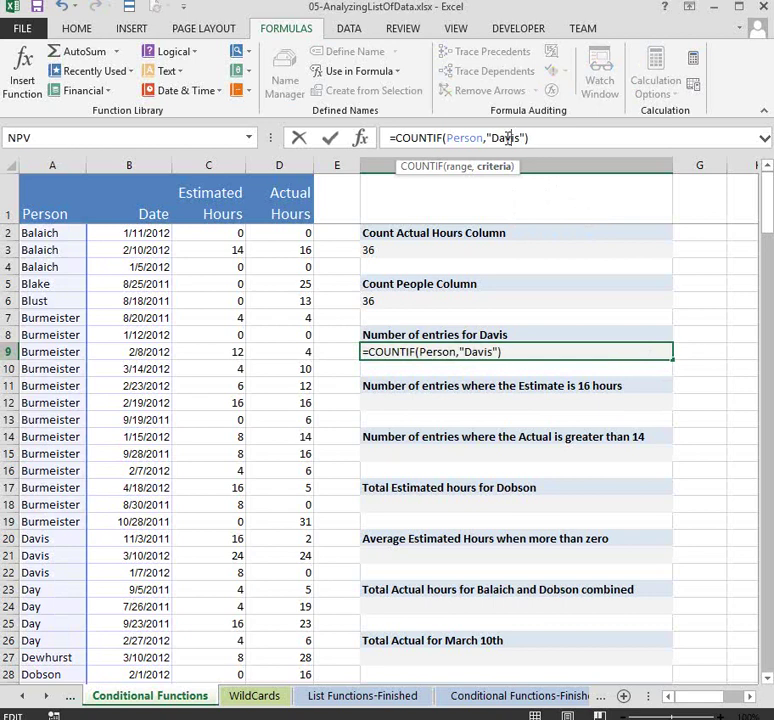
left_click(519, 137)
type("on")
key("Return")
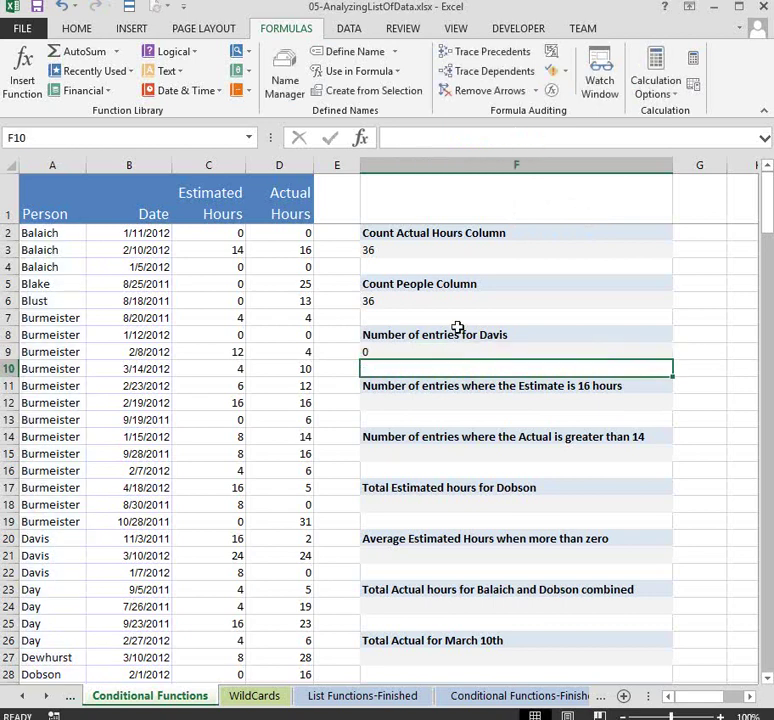
- Correct F9's criterion back to the exact surname so the count returns 3
left_click(419, 353)
left_click(533, 137)
key("BackSpace")
key("BackSpace")
key("Return")
left_click(494, 401)
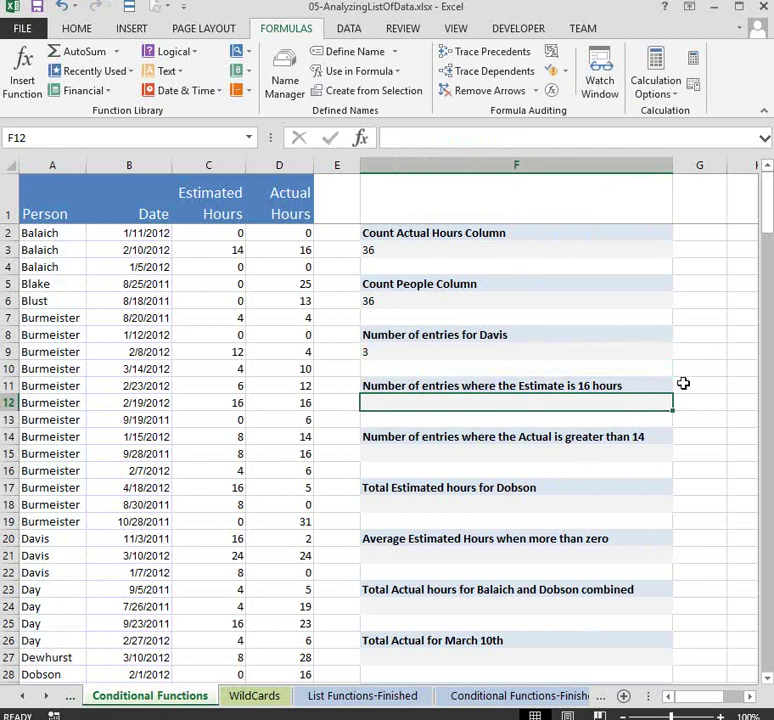
- Enter =COUNTIF(Estimated_Hours, 16) in F12, giving 5
left_click(398, 137)
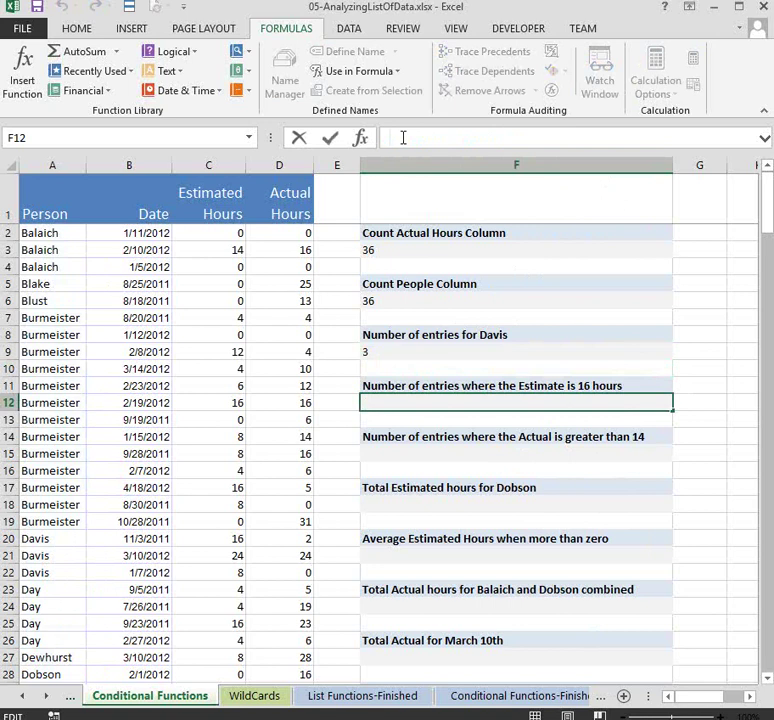
type("=countif(est")
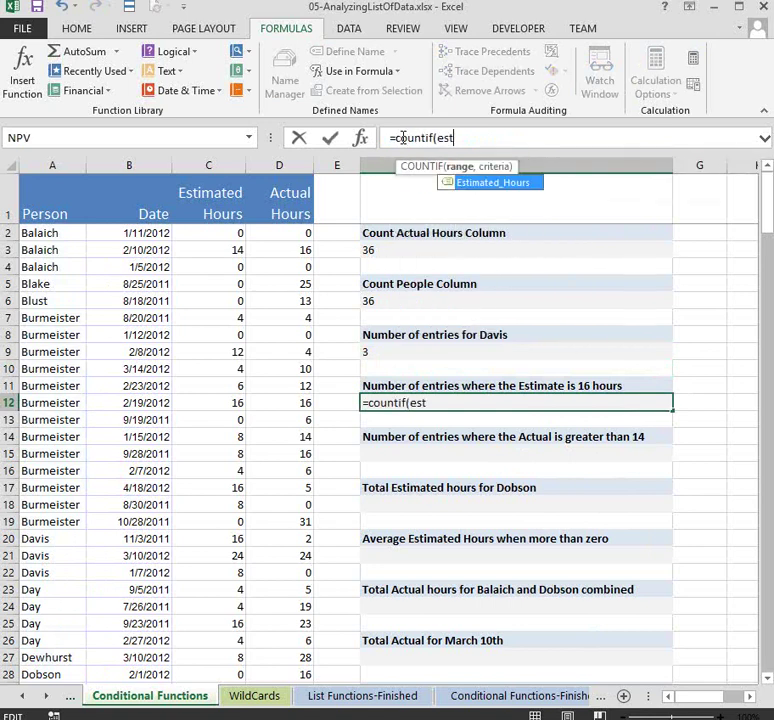
key("Tab")
type(", ")
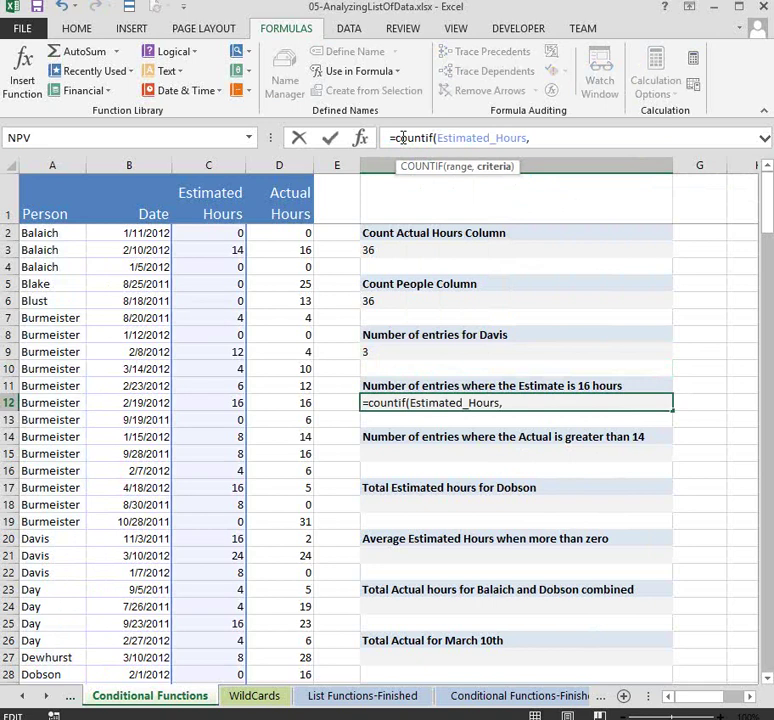
type("16)")
key("Return")
left_click(401, 399)
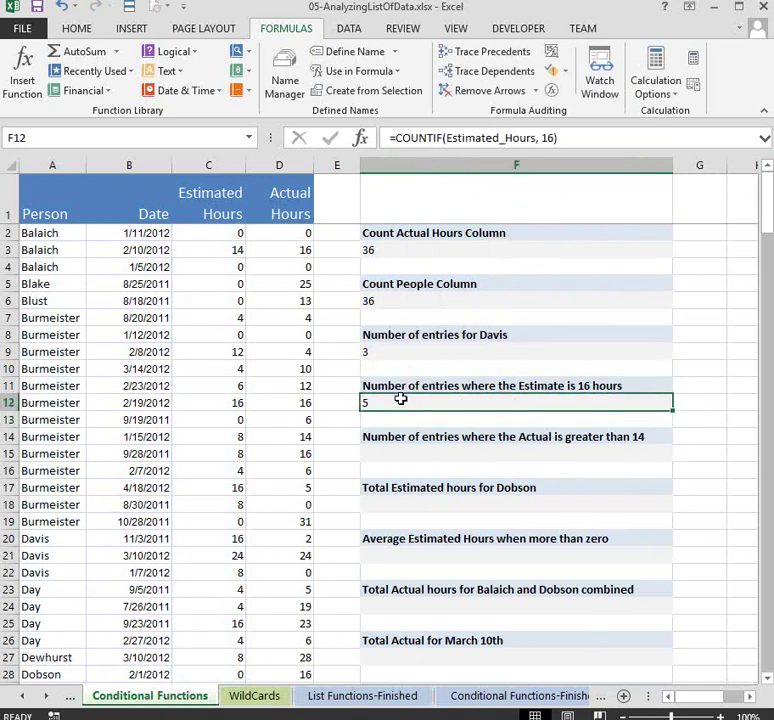
- Verify the 16-hour estimates in column C, including C12 and C35
left_click(211, 401)
left_click(218, 483)
left_click(217, 538)
left_click(216, 623)
scroll(218, 570, "down", 5)
left_click(208, 538)
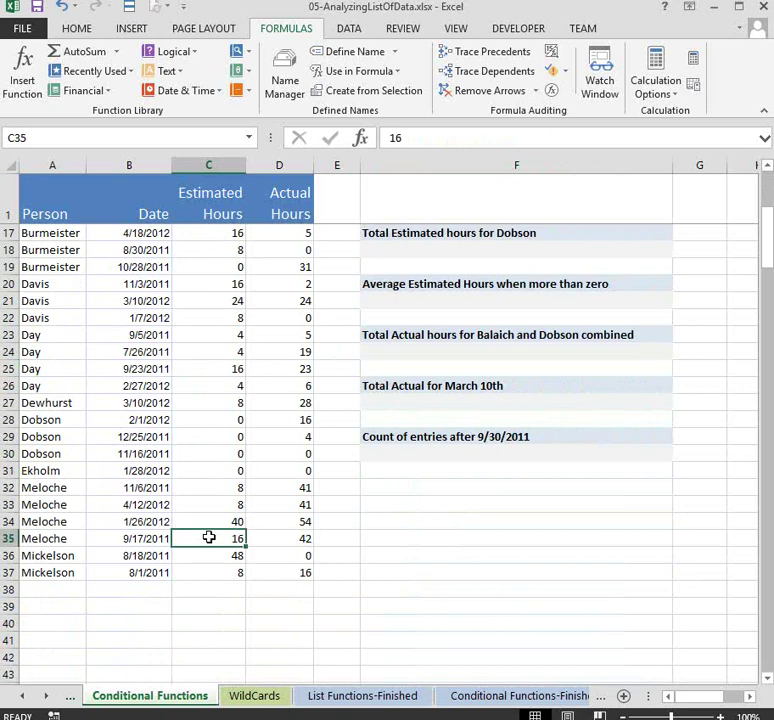
scroll(208, 538, "up", 5)
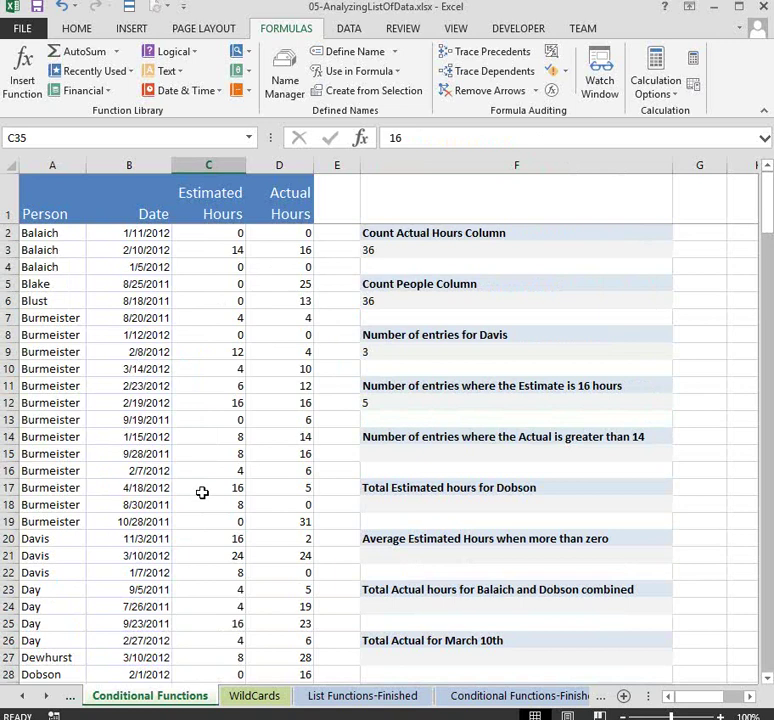
- Temporarily set C2 to 16 to watch F12's count update, then restore C2 to 0
left_click(211, 233)
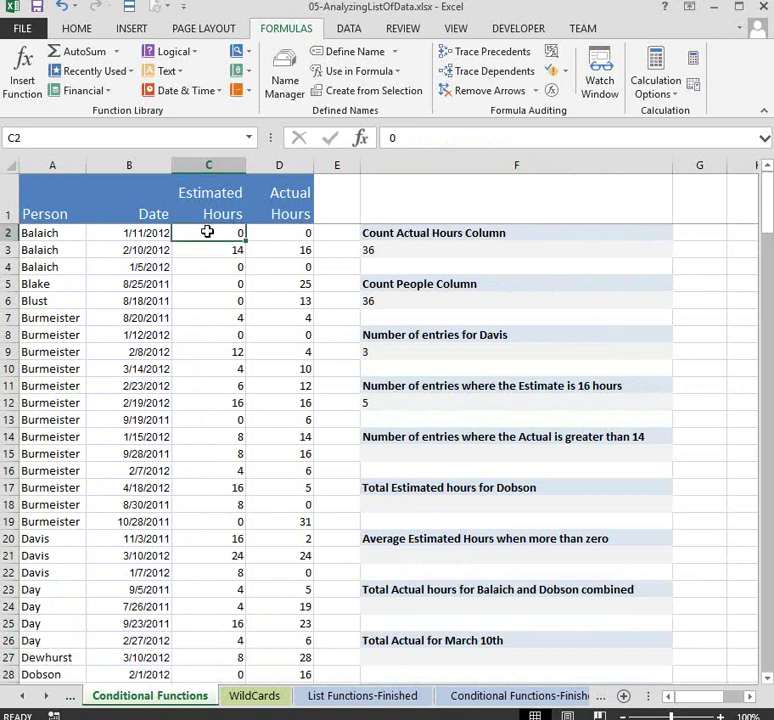
type("16")
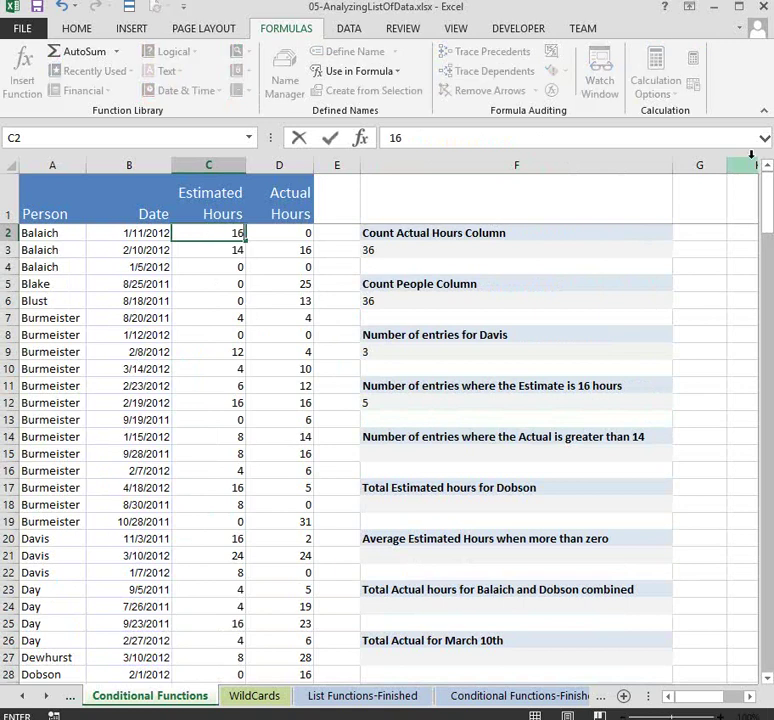
key("Return")
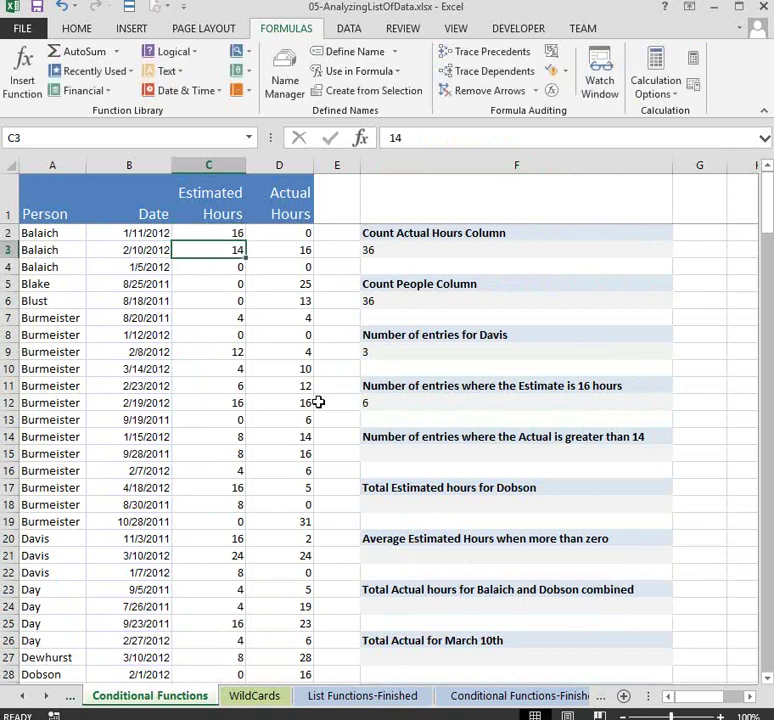
left_click(392, 400)
left_click(233, 233)
type("0")
key("Return")
- Enter =COUNTIF(Actual_Hours,14) in F15 as a first attempt
left_click(437, 454)
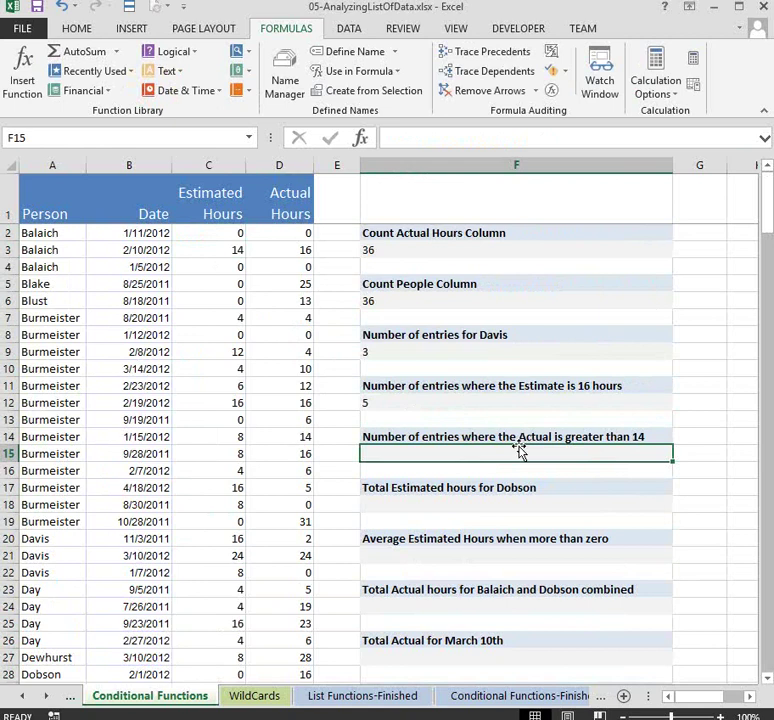
type("=count")
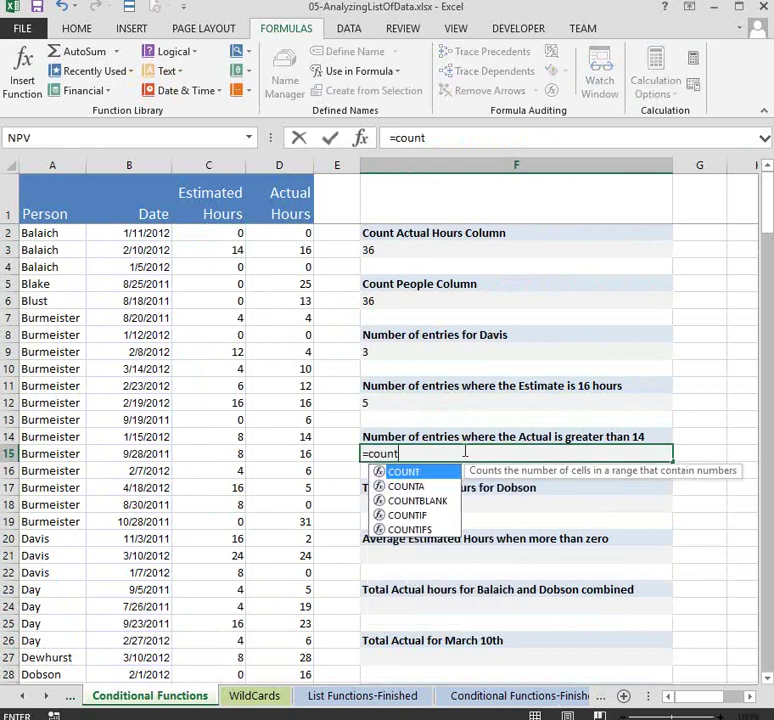
type("if(actu")
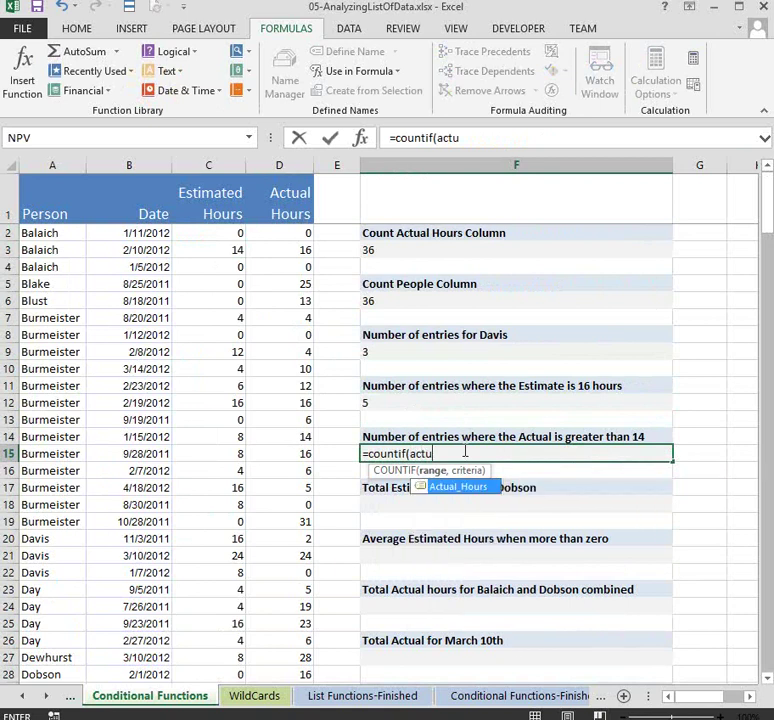
key("Tab")
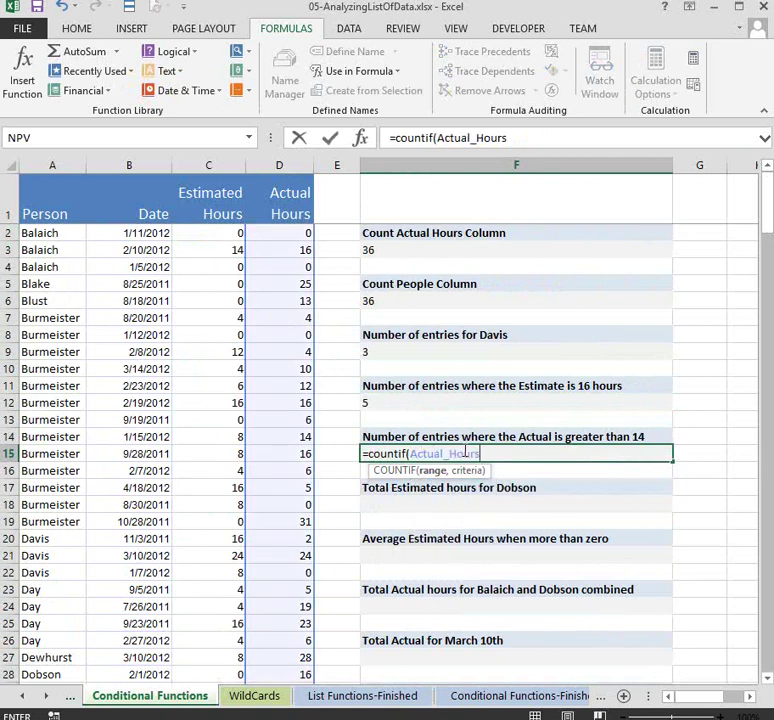
type(",14")
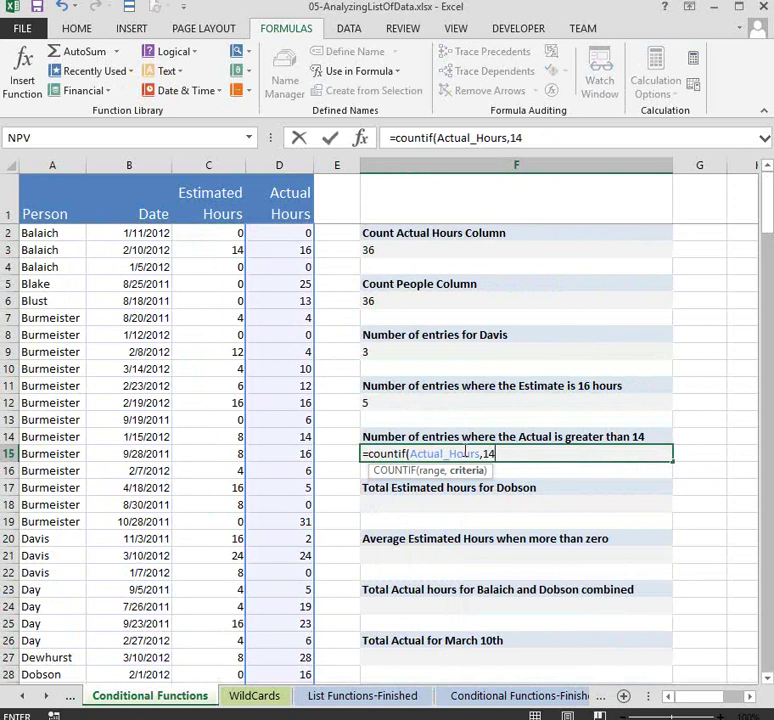
type(")")
key("Return")
left_click(463, 450)
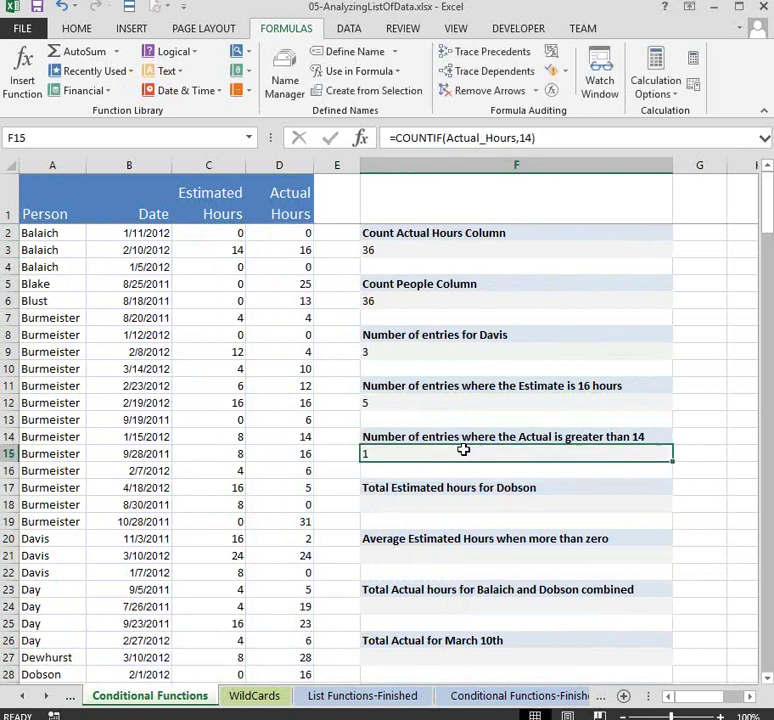
- Check the Actual Hours values in column D, starting with the 14 in D14
left_click(292, 440)
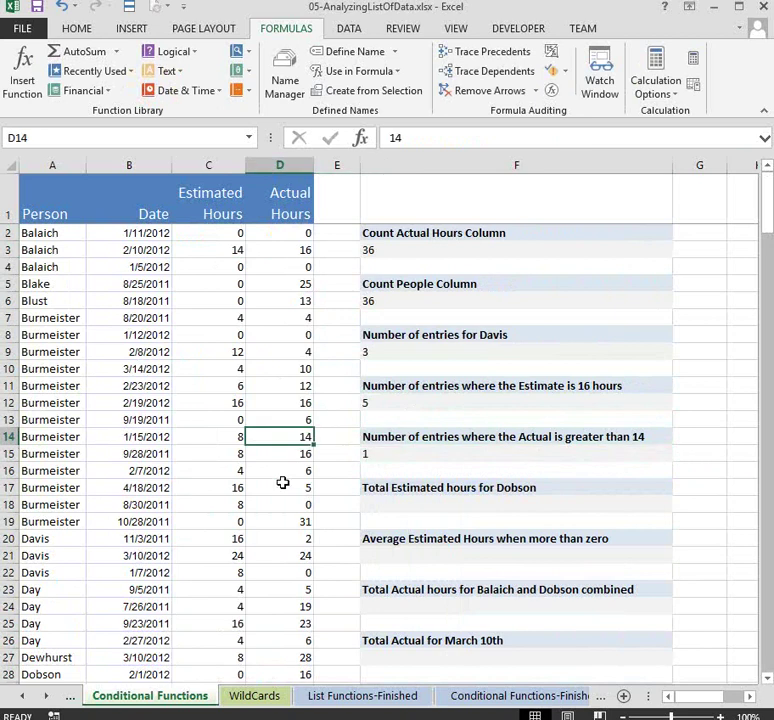
left_click(290, 450)
left_click(300, 385)
left_click(302, 300)
left_click(294, 252)
left_click(293, 286)
- Change F15's criterion to ">14" so it counts 15 entries
left_click(409, 455)
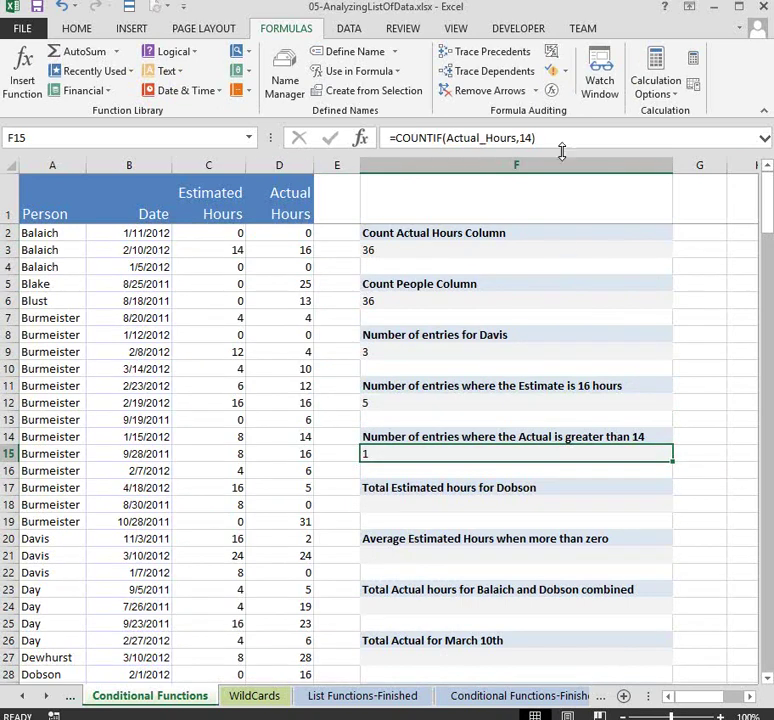
double_click(527, 138)
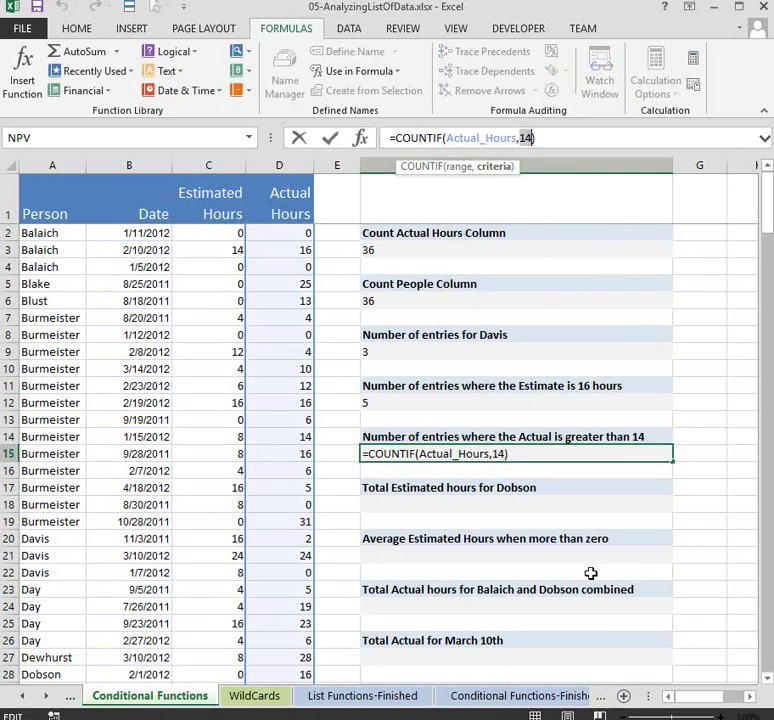
type("\">14\"")
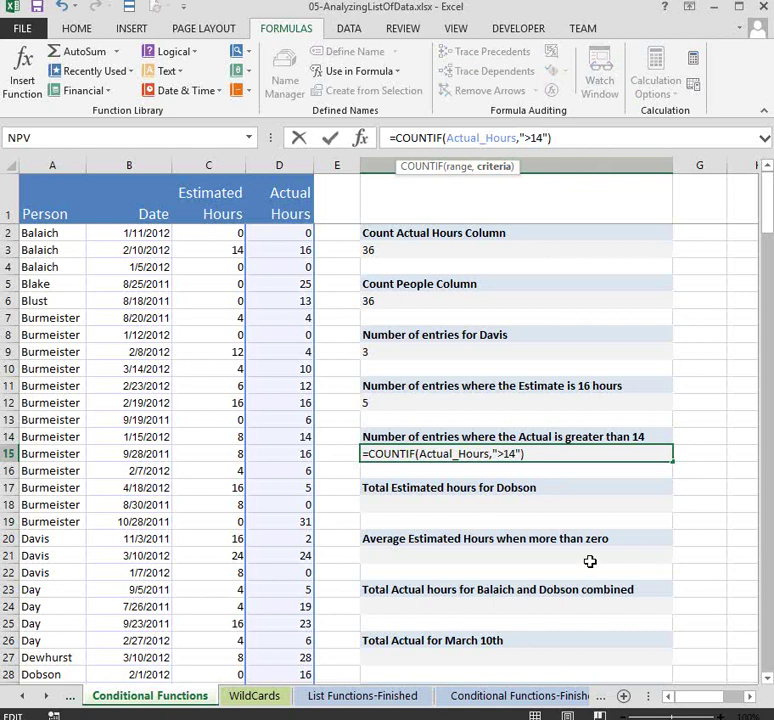
left_click(527, 137)
left_click(563, 137)
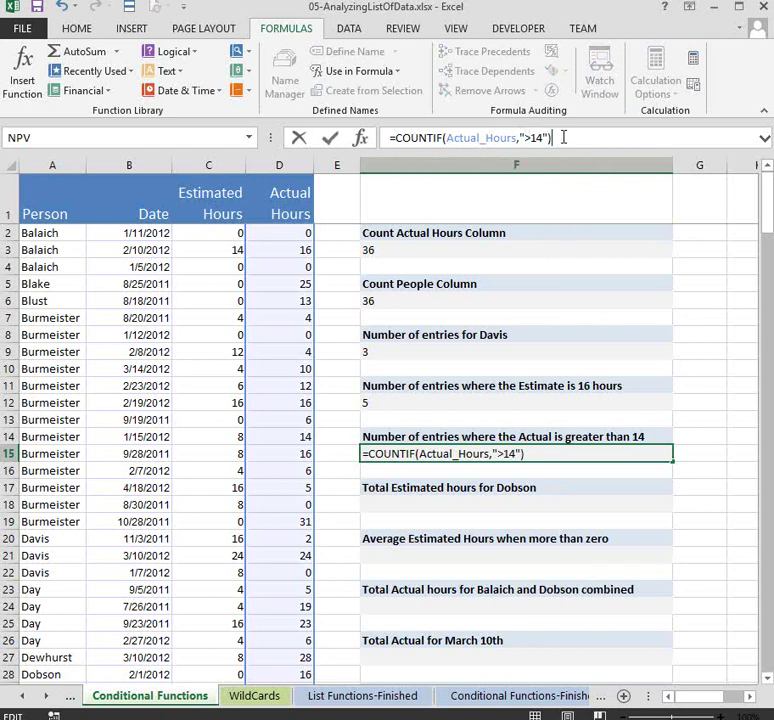
key("Return")
left_click(414, 453)
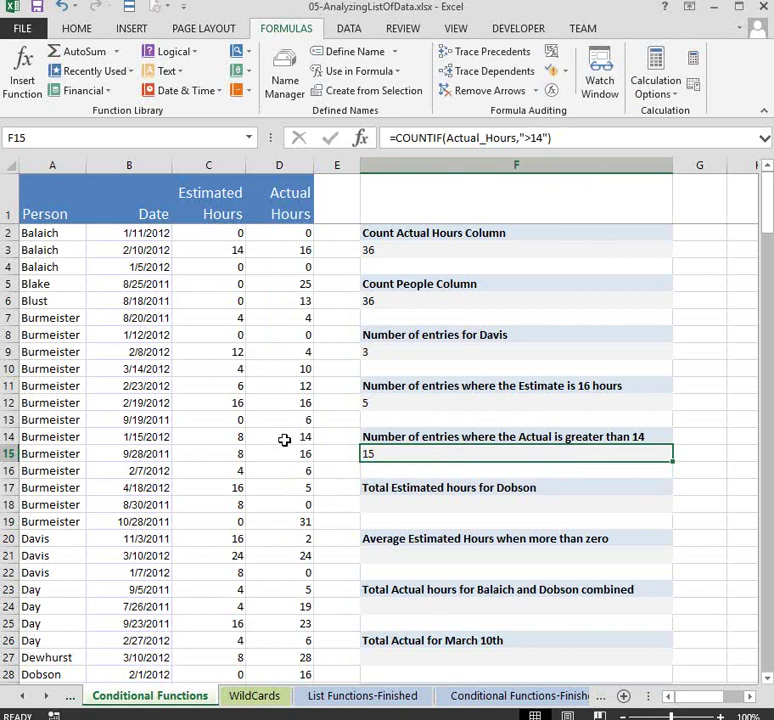
left_click(284, 284)
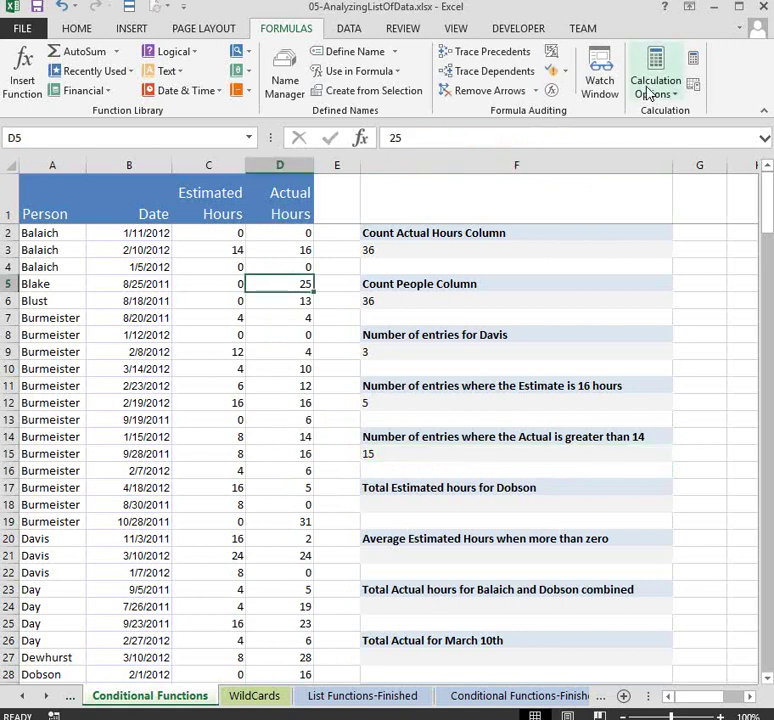
type("0")
key("Return")
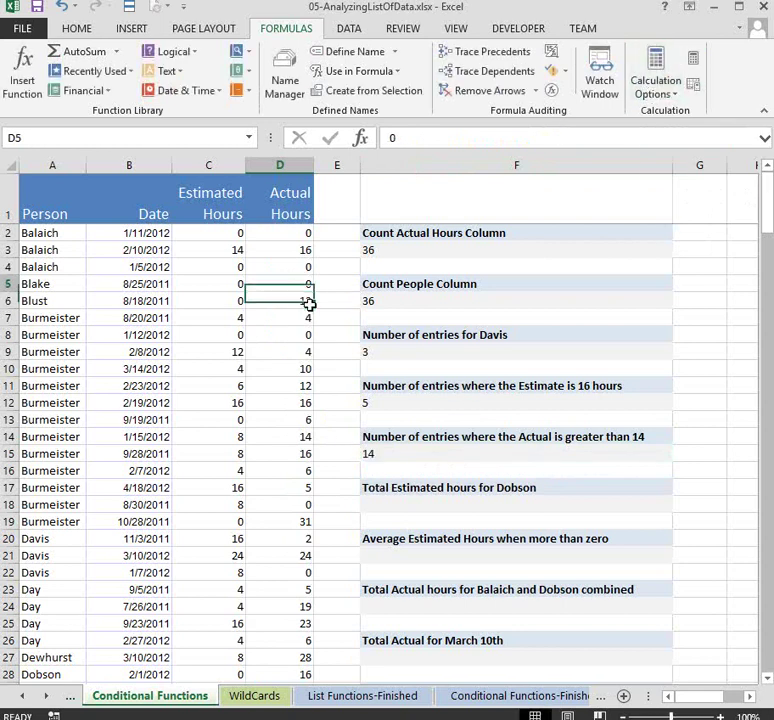
type("25")
key("ctrl+Return")
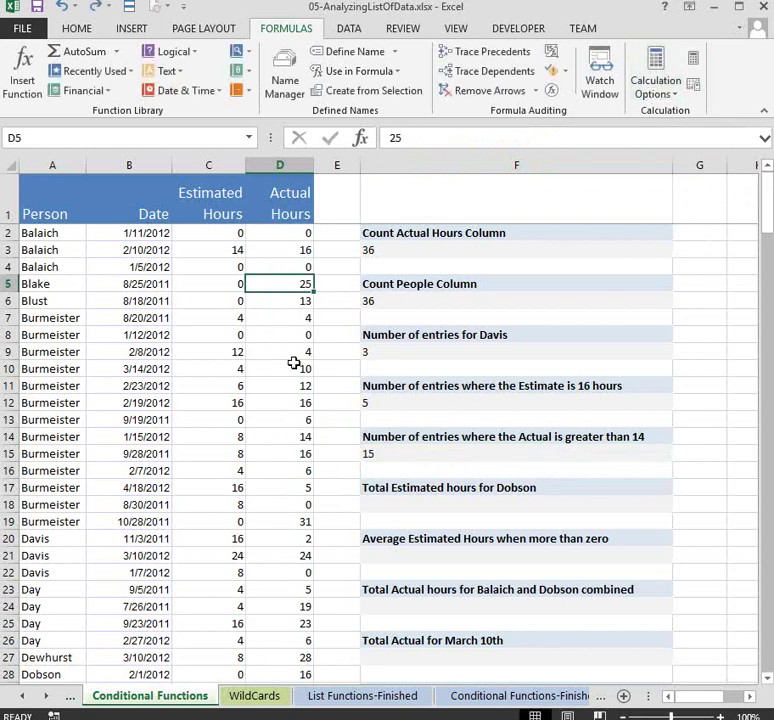
left_click(289, 250)
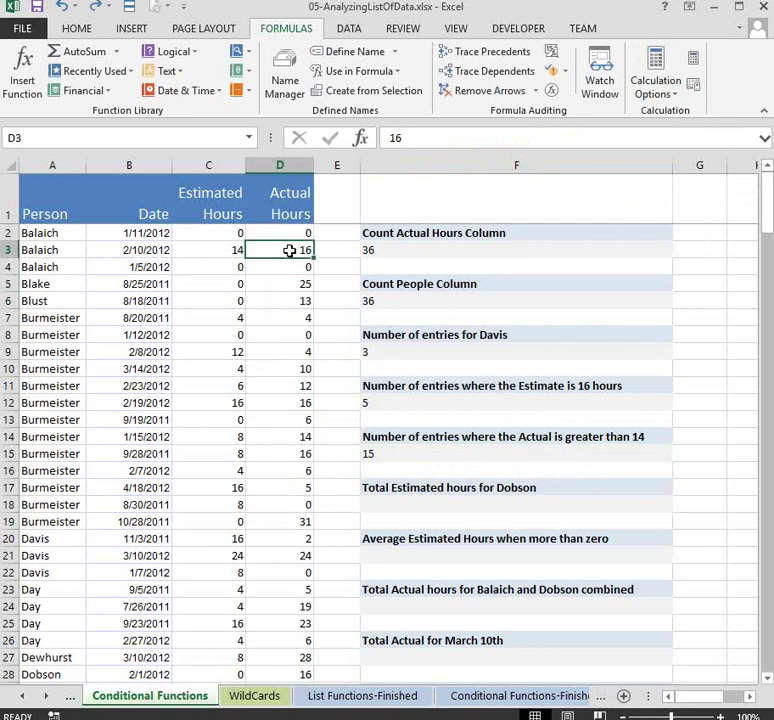
left_click(288, 233)
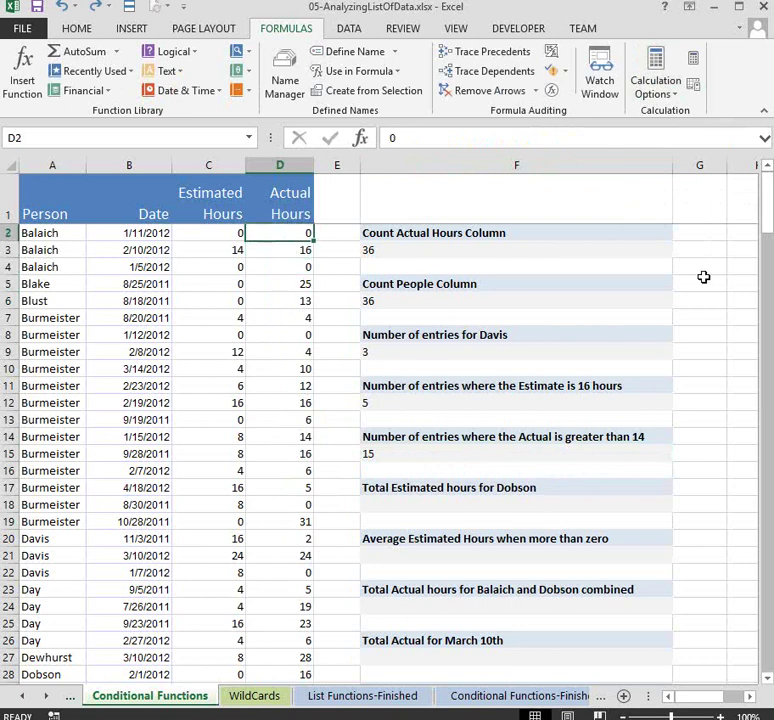
type("22")
key("Return")
left_click(293, 233)
key("ctrl+z")
left_click(419, 451)
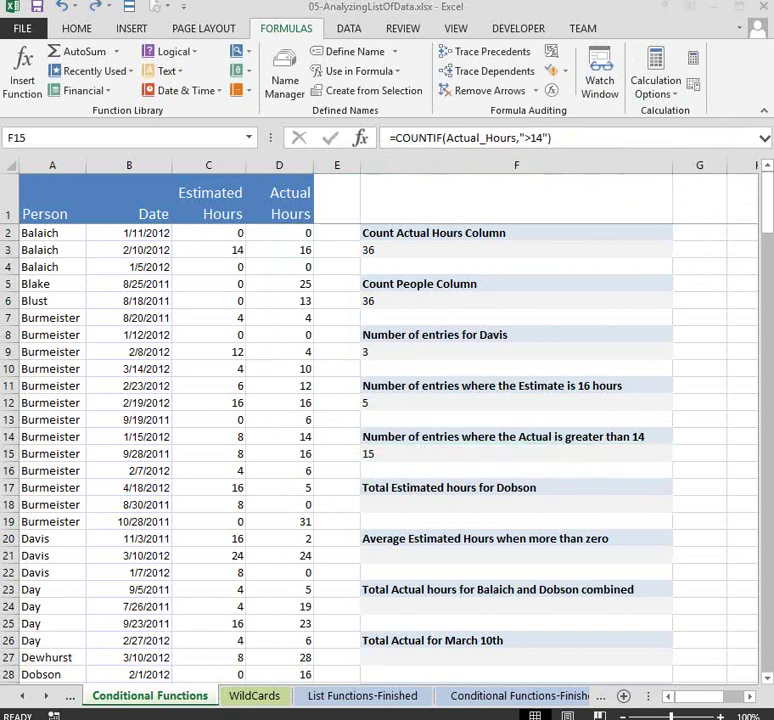
left_click(418, 502)
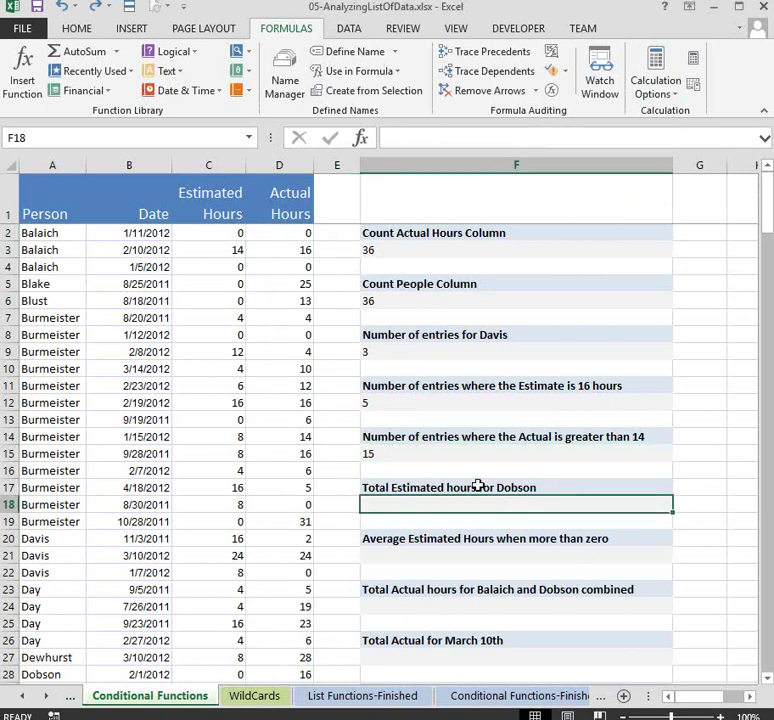
- Review the answer formulas in F3, F6, F9, F12 and F15
left_click(377, 252)
left_click(375, 303)
left_click(382, 352)
left_click(382, 403)
left_click(382, 453)
- Enter a SUMIF in F18 over Person for the requested surname, summing Estimated_Hours (returns 0)
left_click(400, 506)
type("=")
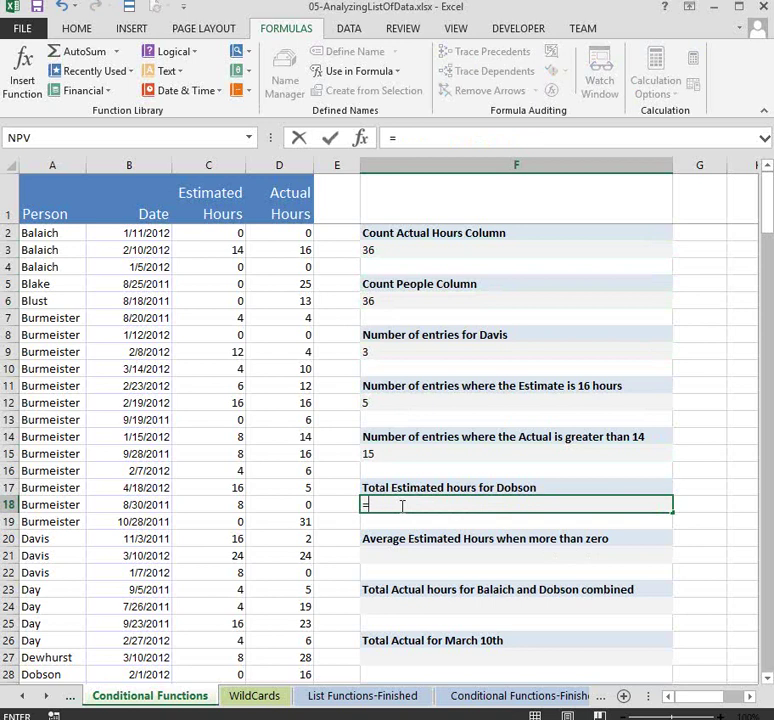
type("sui")
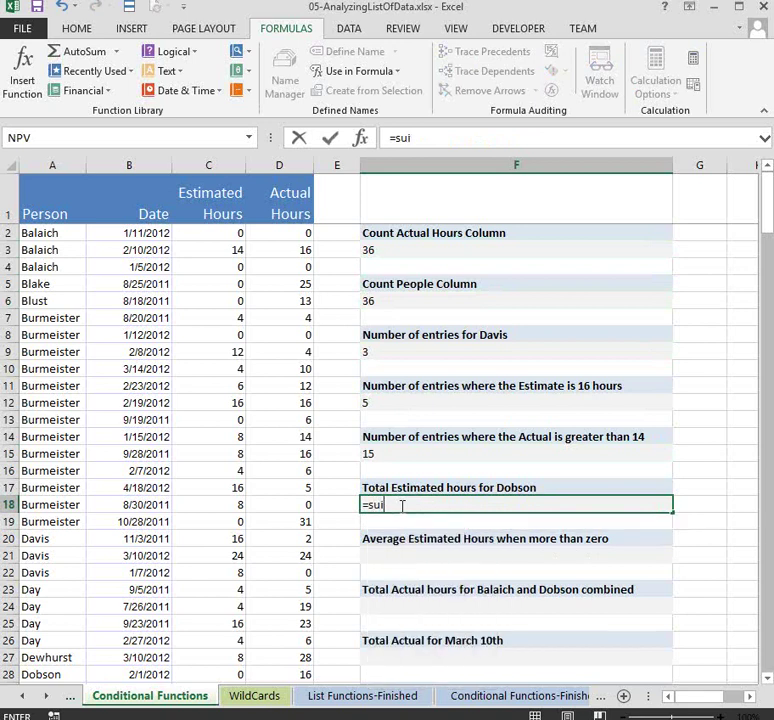
key("BackSpace")
type("mif(")
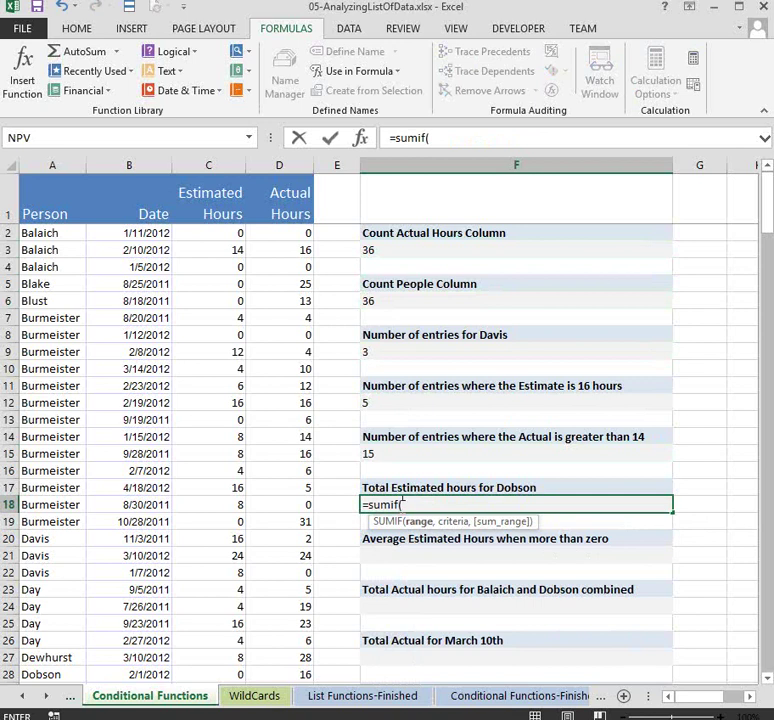
type("person")
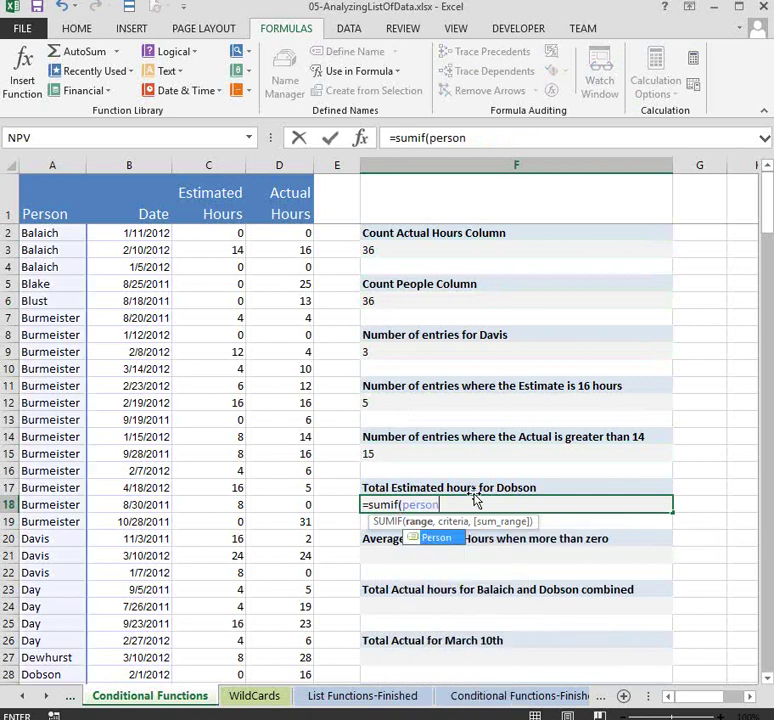
type(",\"Dobson\"")
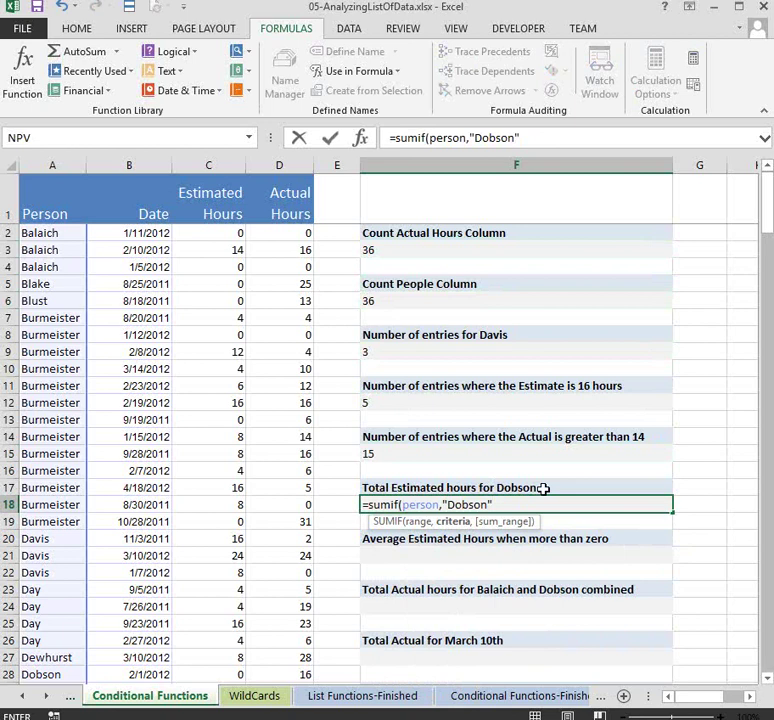
type(",es")
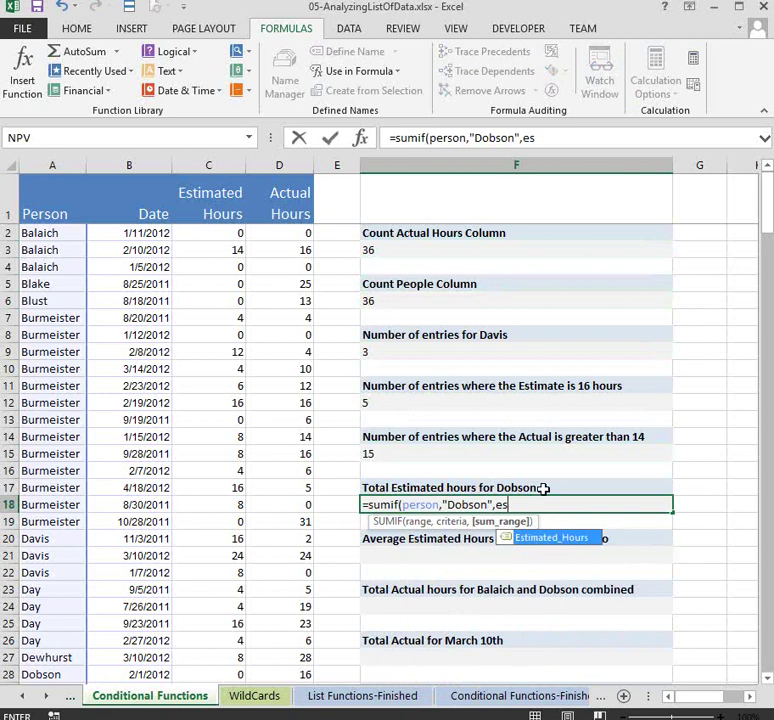
type("t")
key("Tab")
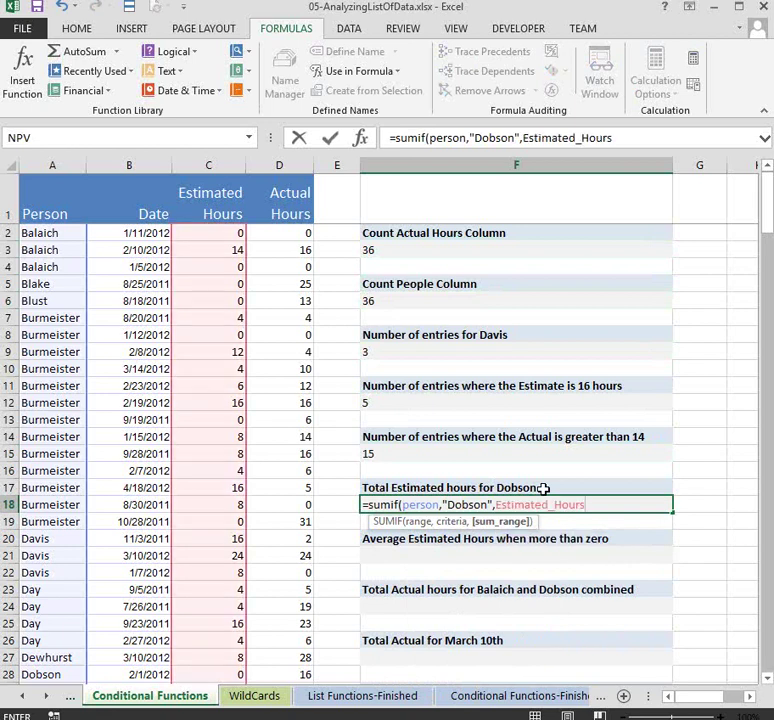
type(")")
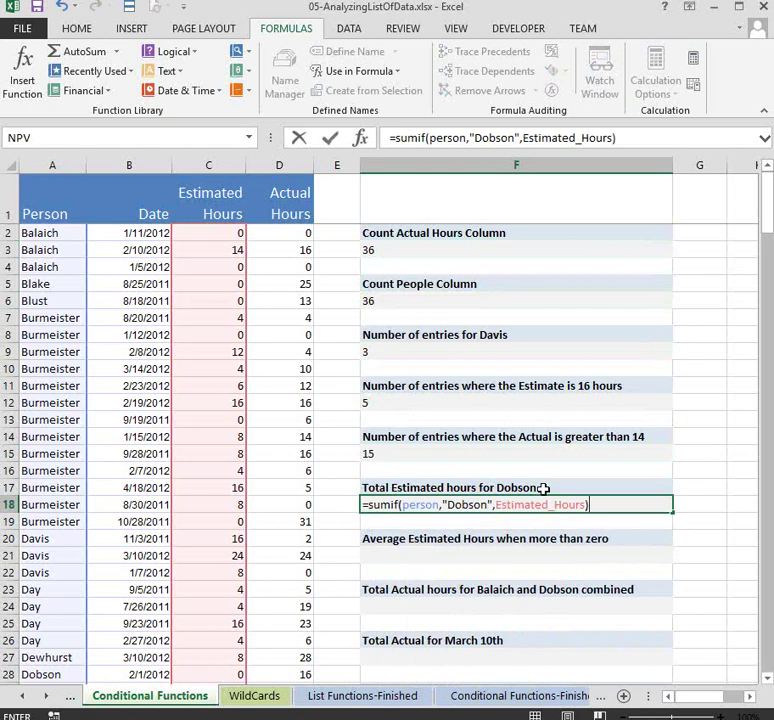
key("Return")
left_click(423, 503)
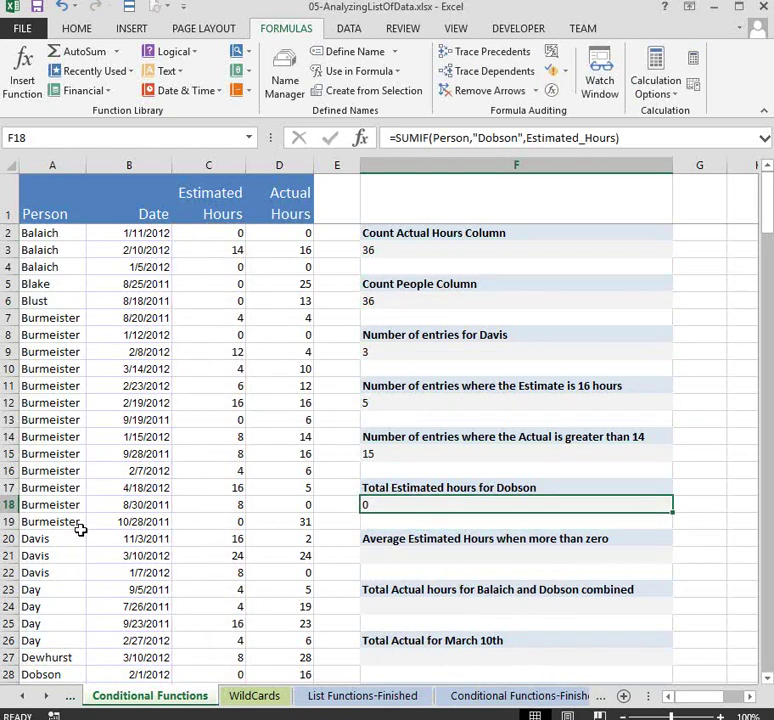
scroll(80, 529, "down", 1)
scroll(80, 529, "down", 1)
left_click_drag(52, 579, 272, 609)
left_click_drag(215, 574, 216, 606)
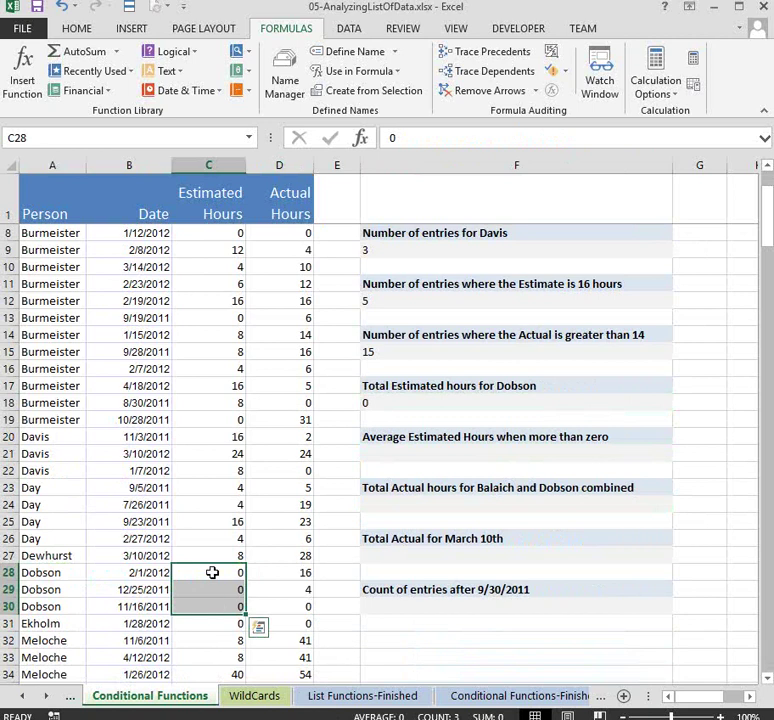
left_click(212, 572)
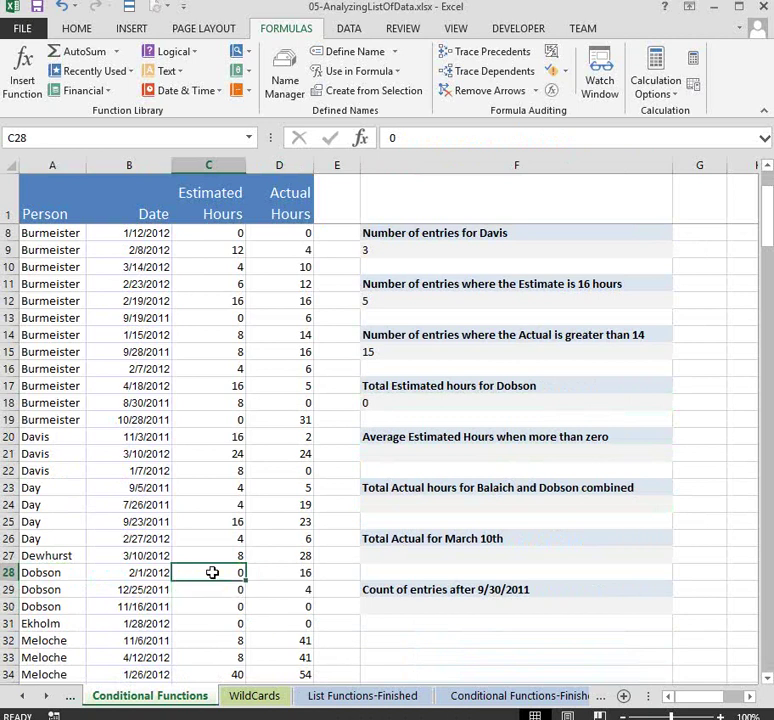
type("15")
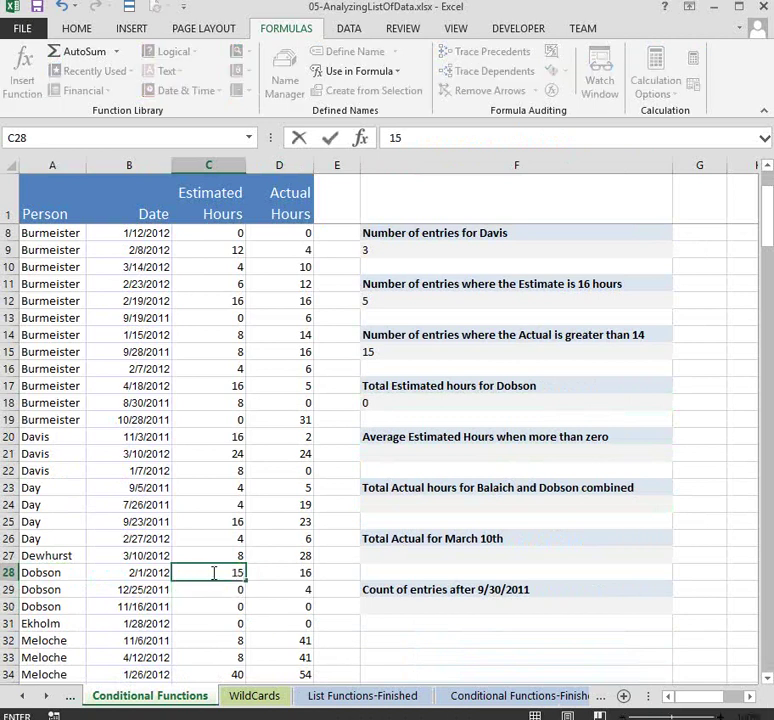
key("Return")
left_click(375, 403)
left_click(210, 572)
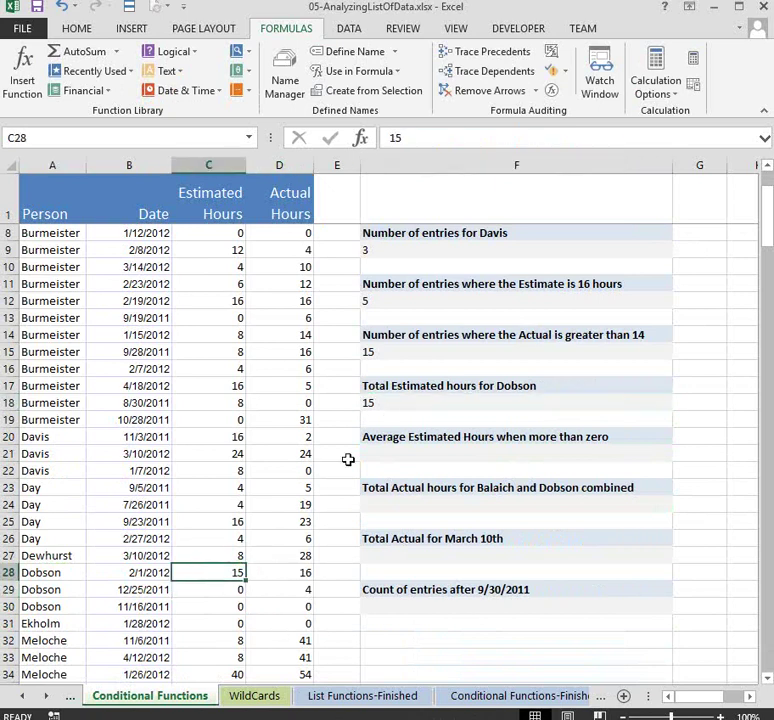
type("0")
key("Return")
left_click(208, 554)
type("15")
key("Return")
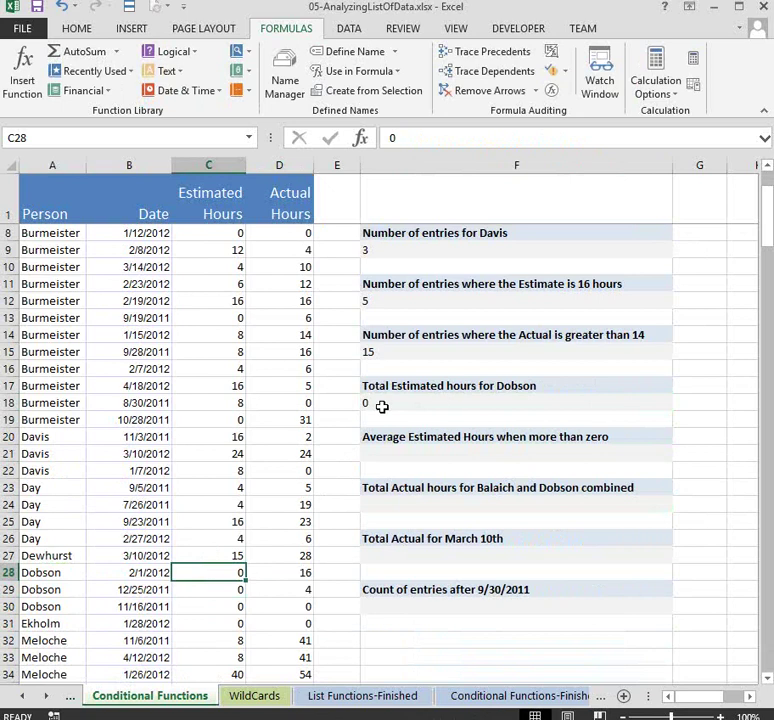
key("ctrl+z")
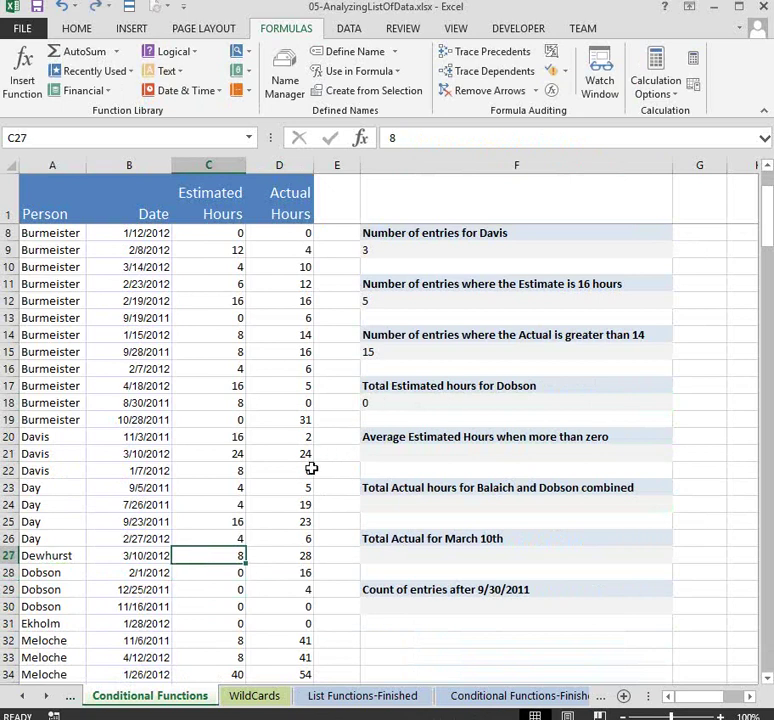
left_click(388, 408)
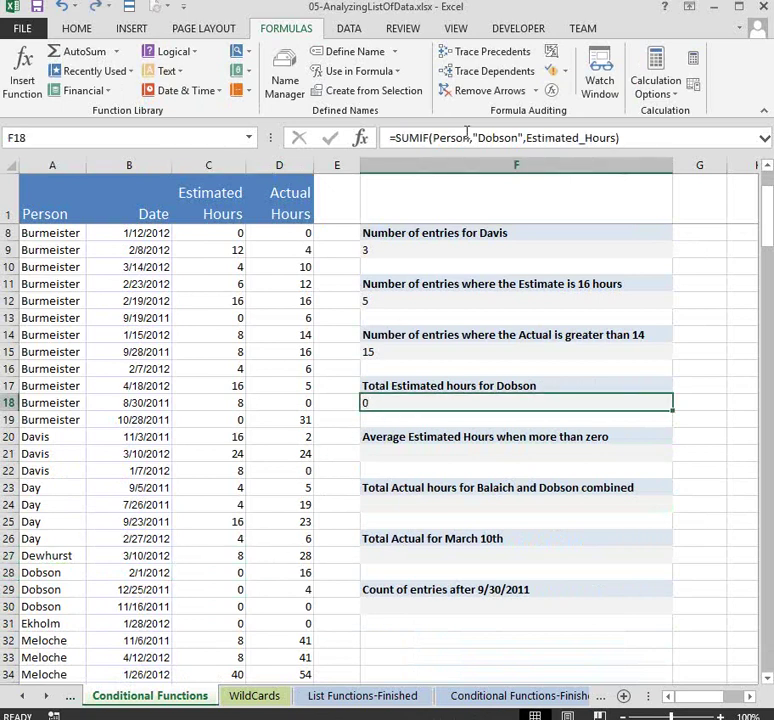
double_click(452, 138)
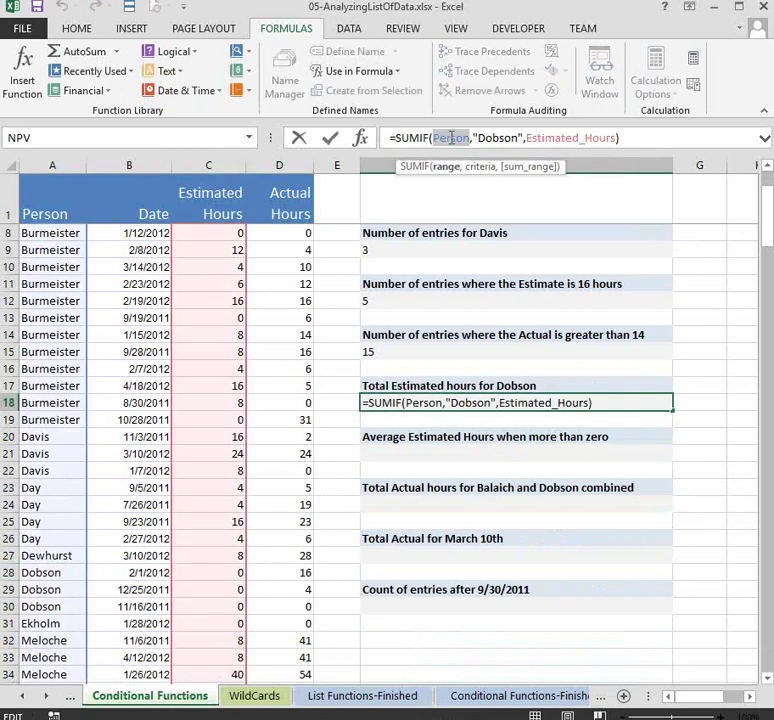
double_click(495, 137)
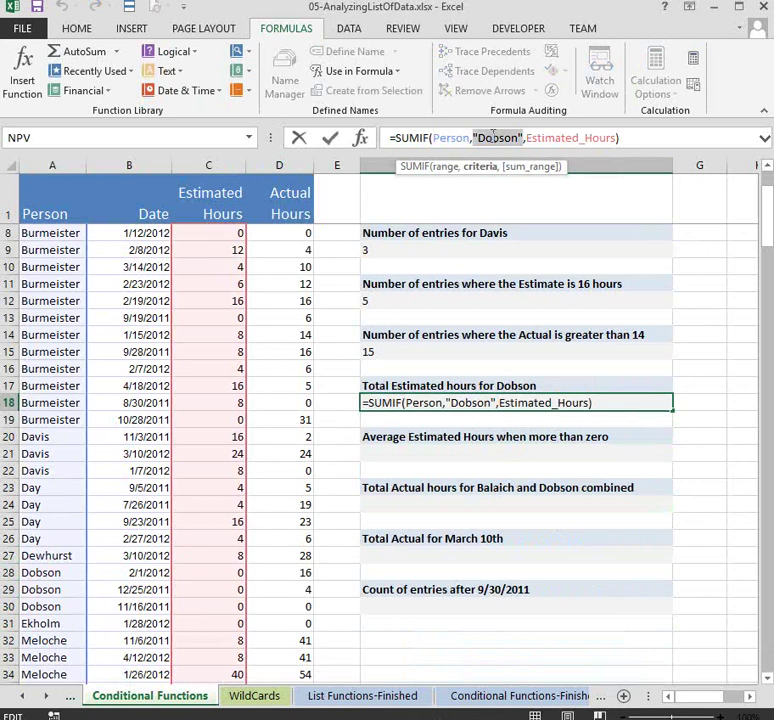
key("Escape")
left_click(55, 521)
left_click(63, 553)
left_click(60, 573)
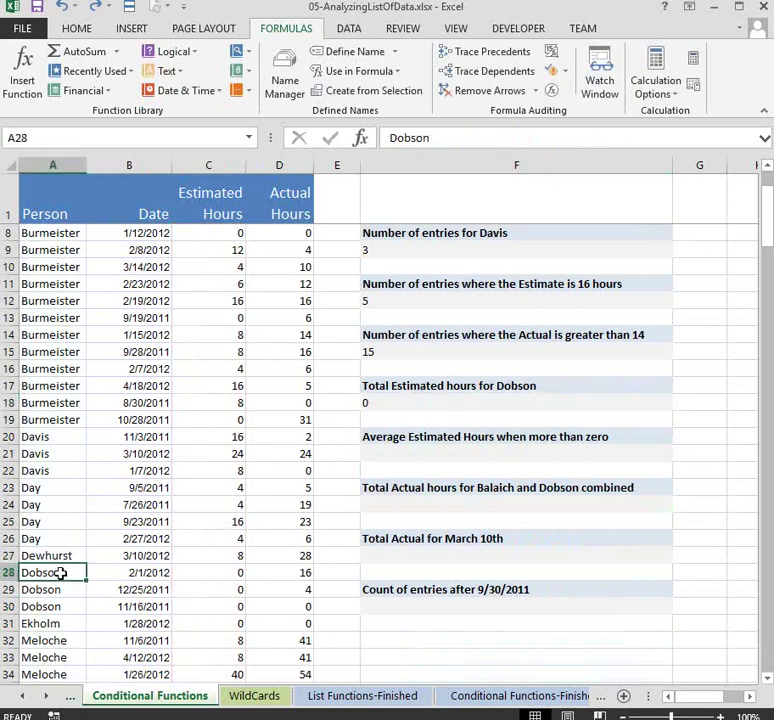
left_click(229, 570)
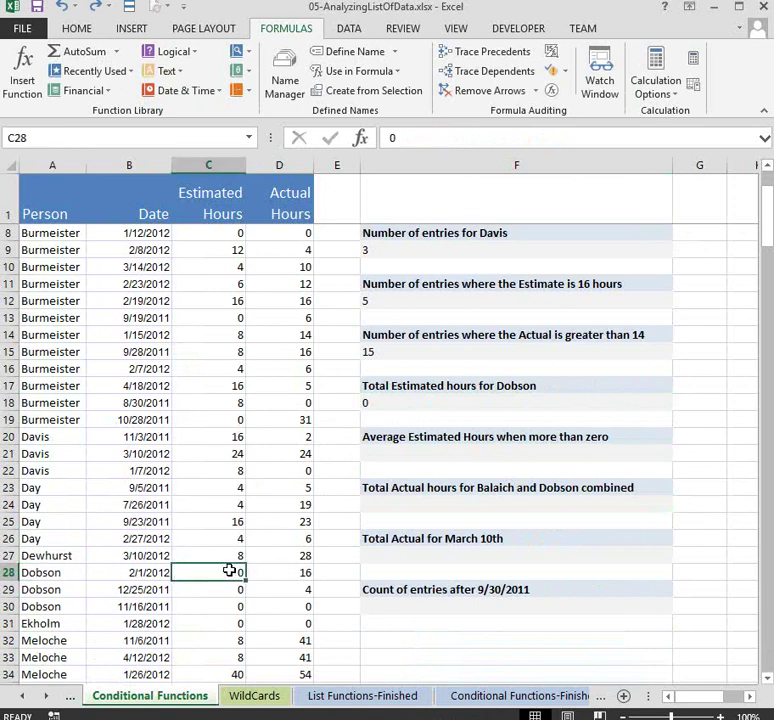
left_click(81, 587)
left_click(187, 583)
left_click(74, 607)
left_click(226, 609)
left_click(66, 641)
left_click(68, 668)
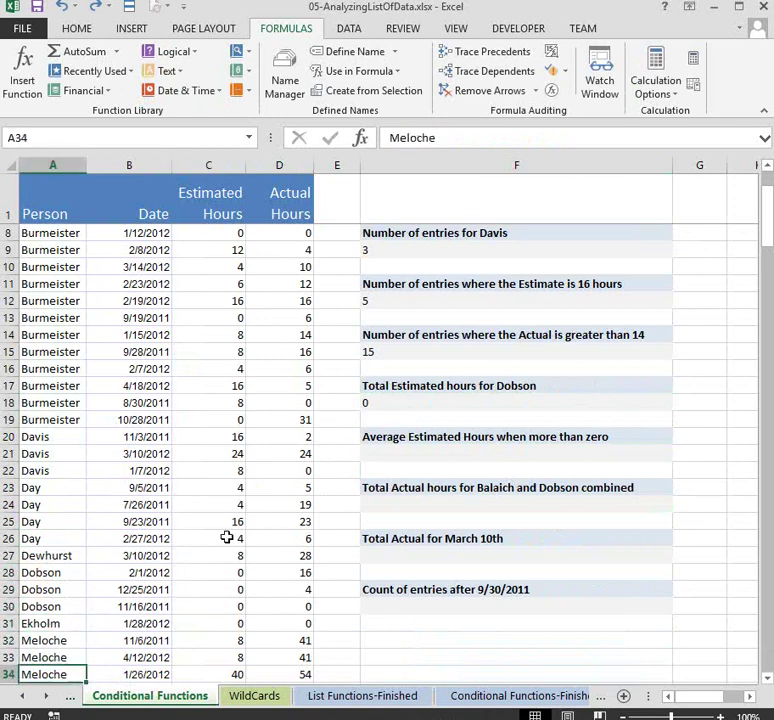
left_click(409, 402)
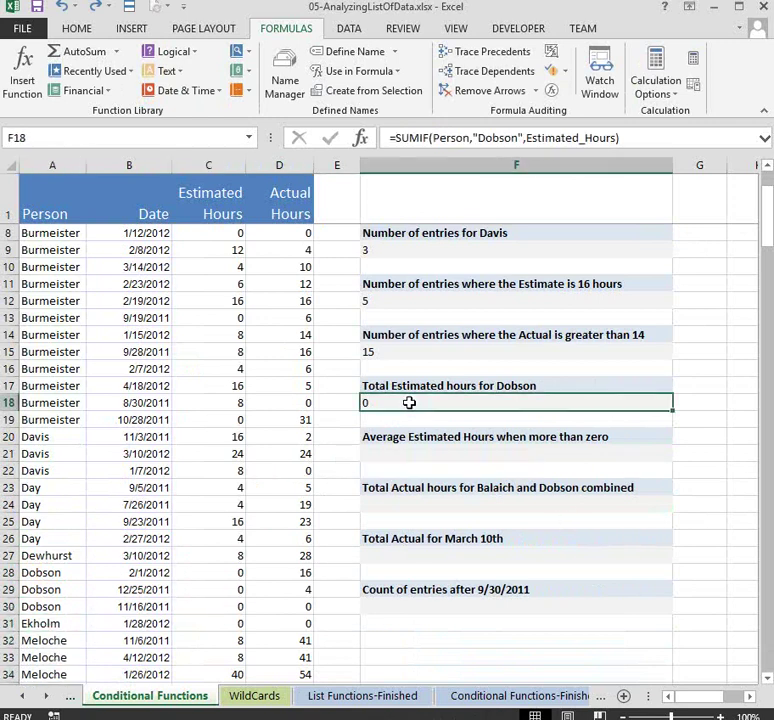
left_click(520, 137)
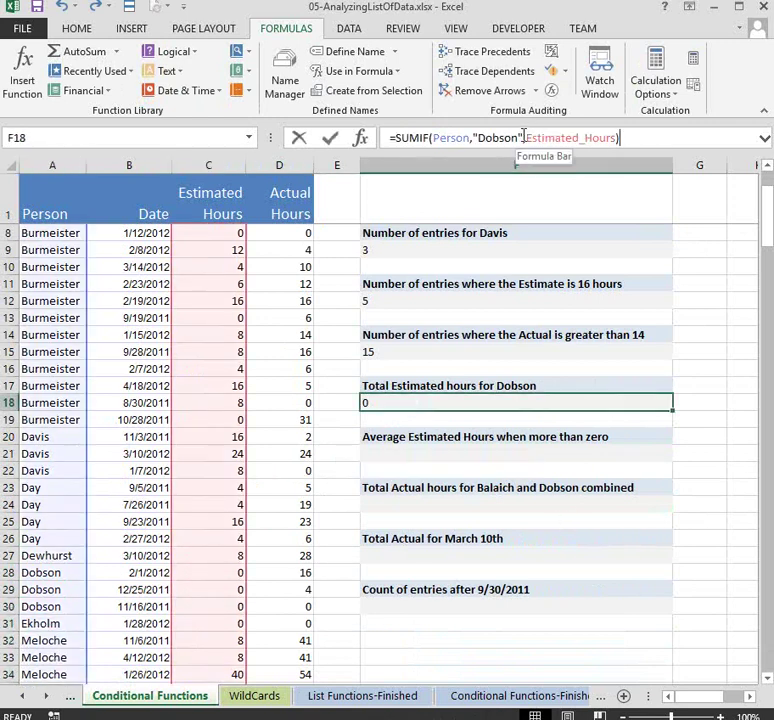
left_click(433, 137)
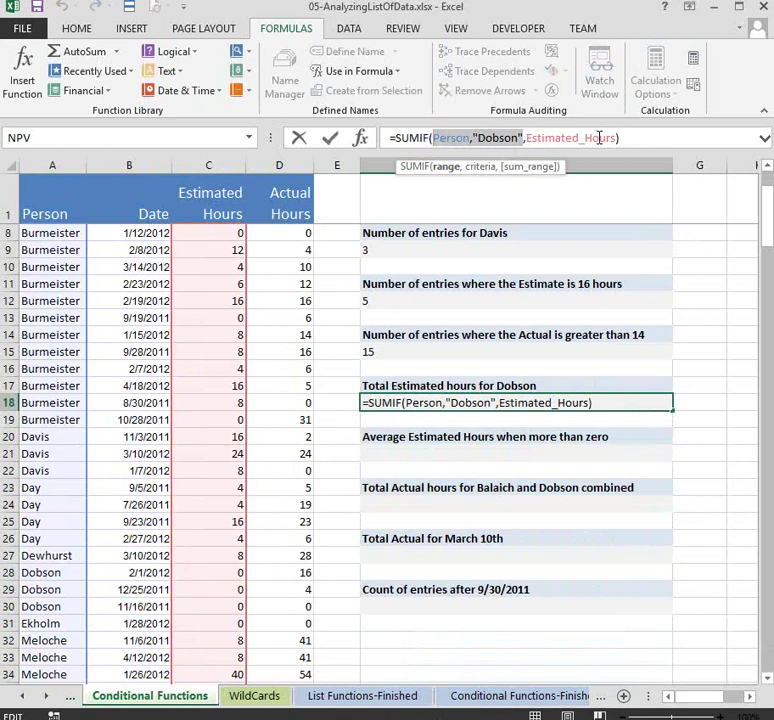
left_click(516, 453)
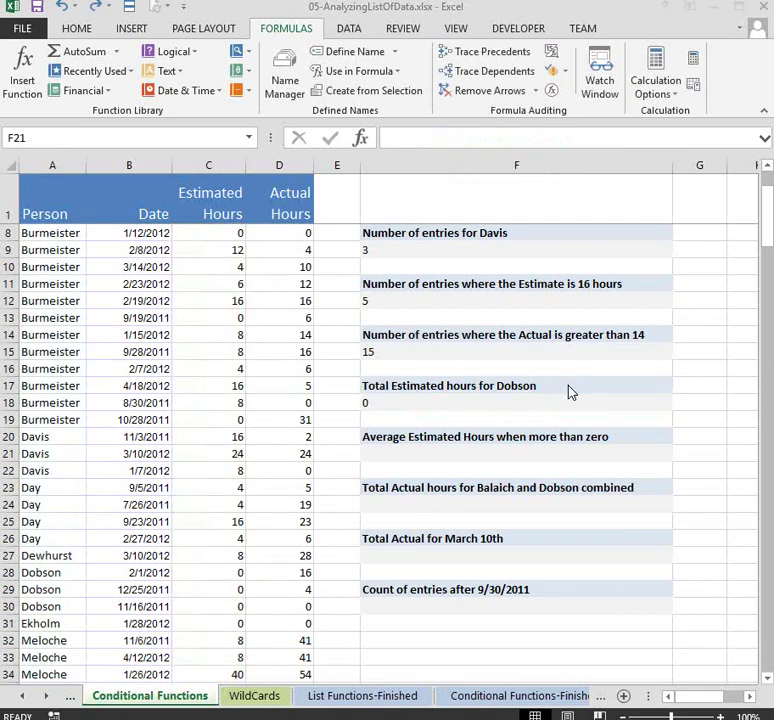
- Enter =AVERAGE(Estimated_Hours) in F21, returning 8.7
left_click(389, 454)
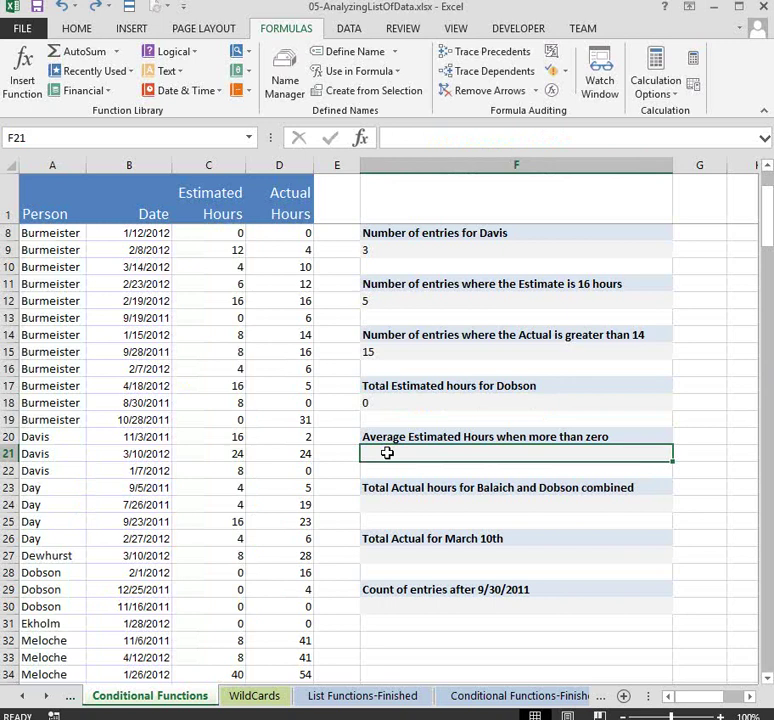
type("=average(est")
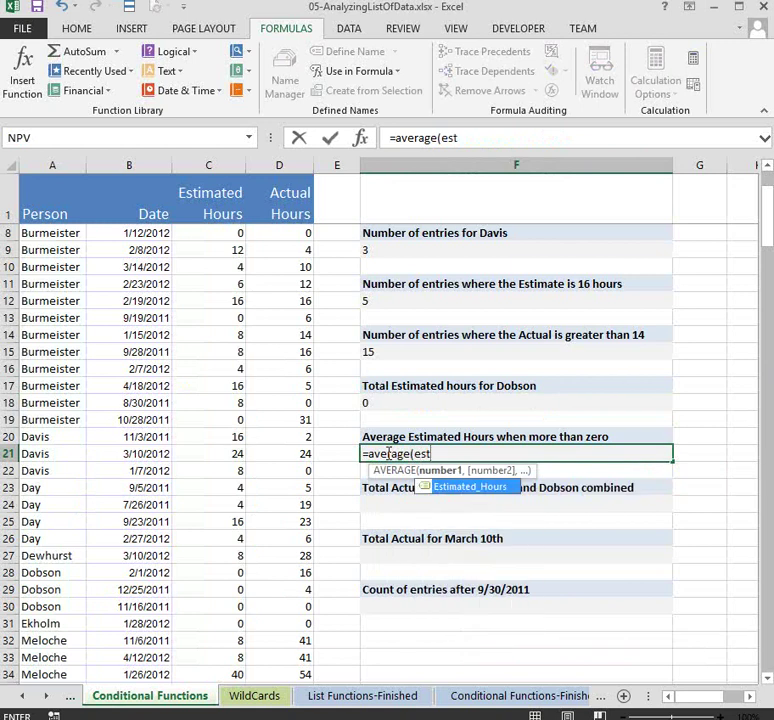
key("Tab")
key("BackSpace")
type(")")
key("Return")
left_click(389, 453)
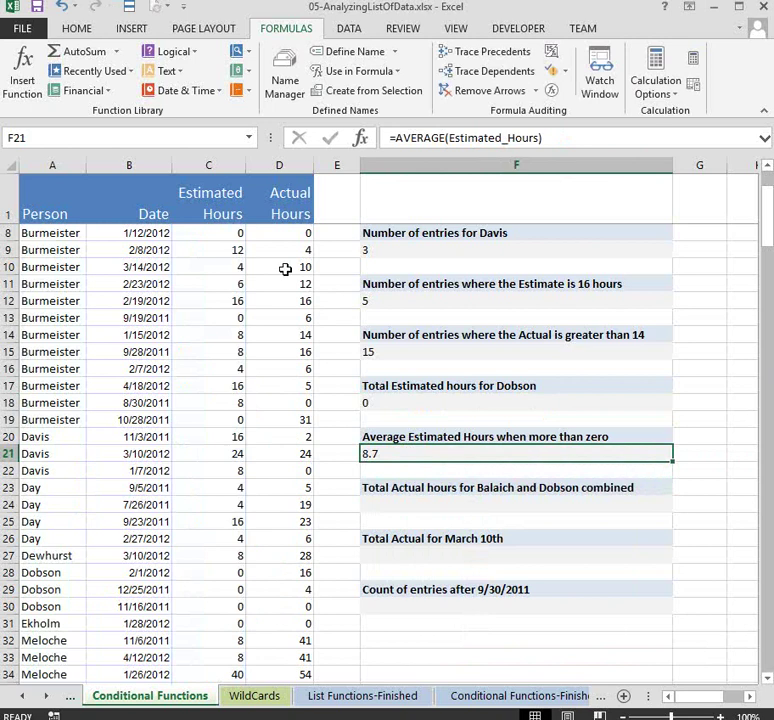
left_click(215, 229)
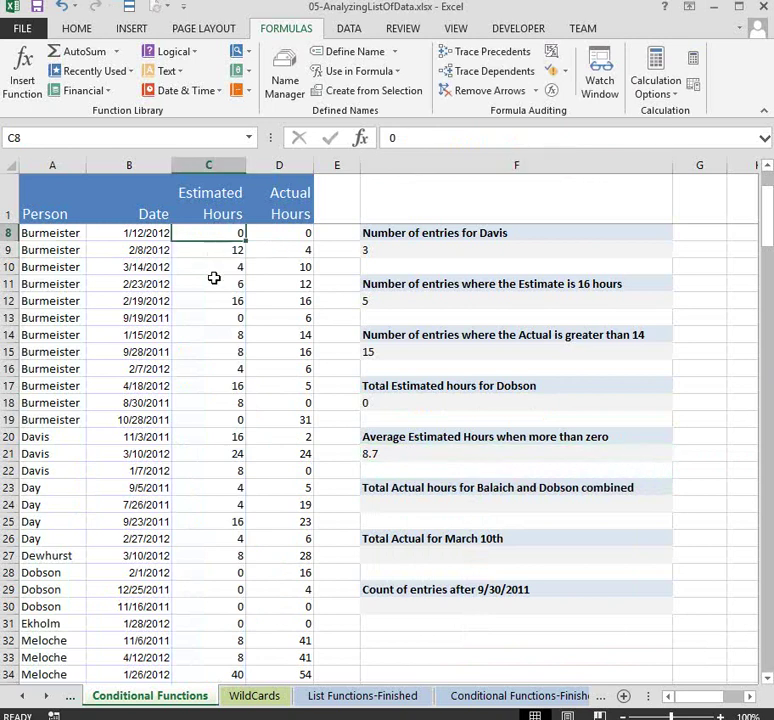
left_click(220, 415)
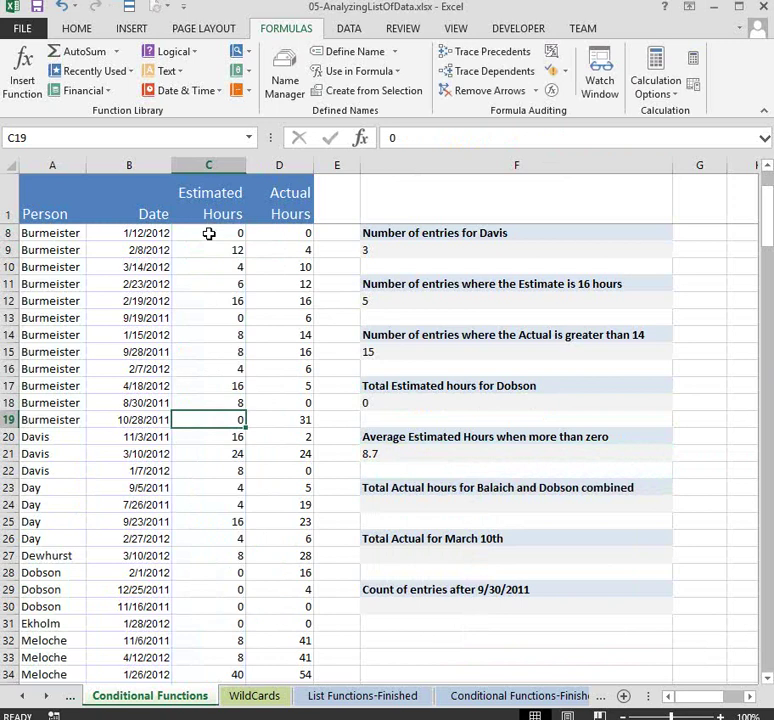
left_click(209, 234)
left_click(219, 252)
left_click(218, 281)
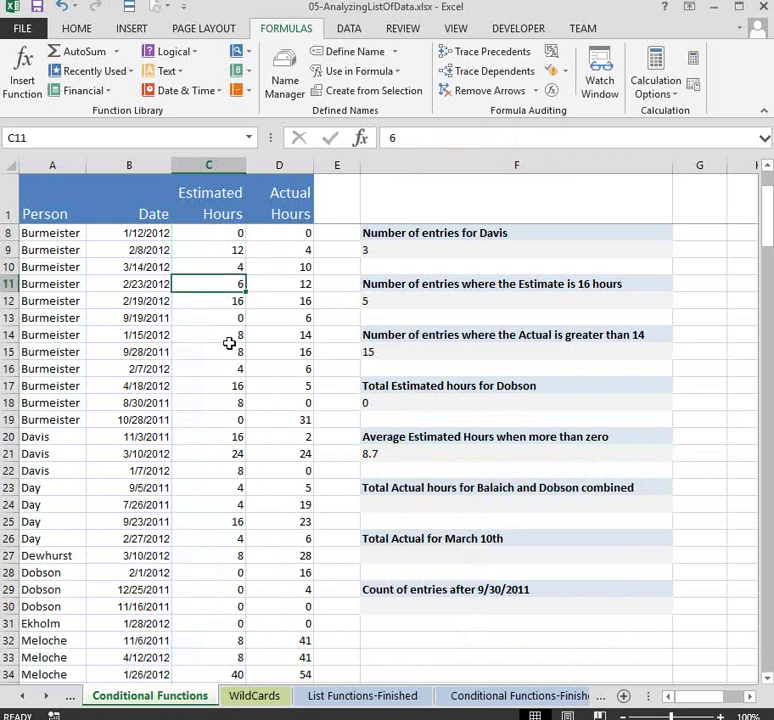
left_click(220, 505)
left_click(227, 572)
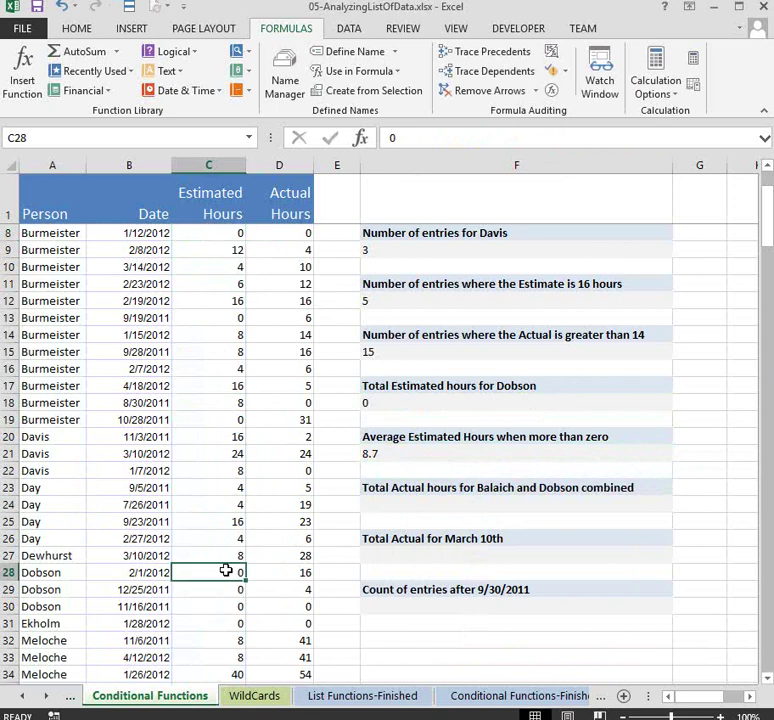
left_click(225, 556)
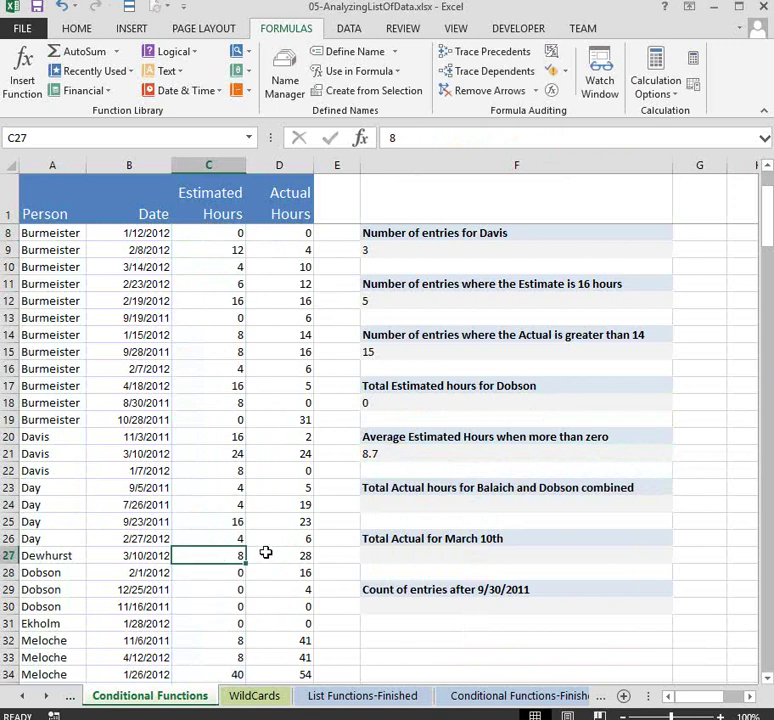
left_click_drag(220, 572, 214, 622)
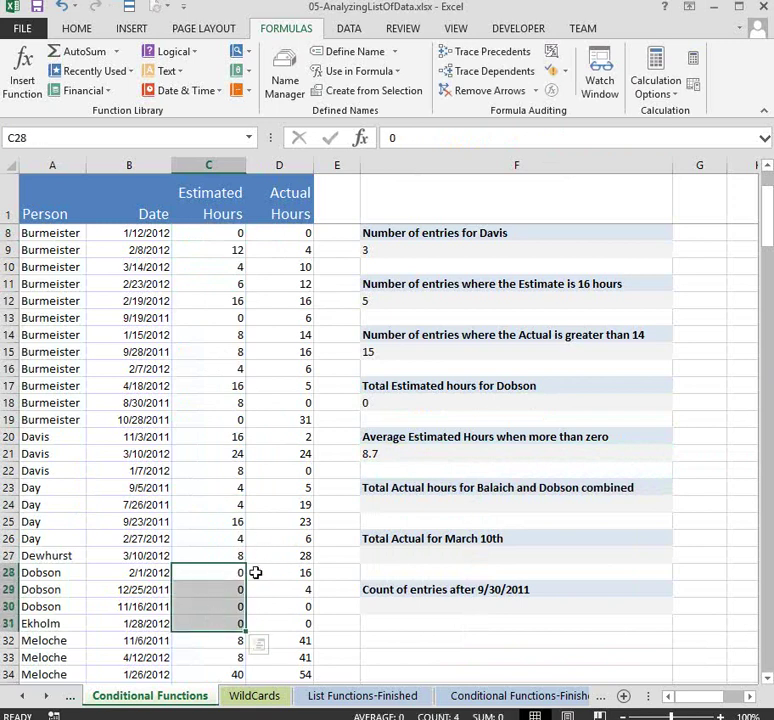
left_click(428, 458)
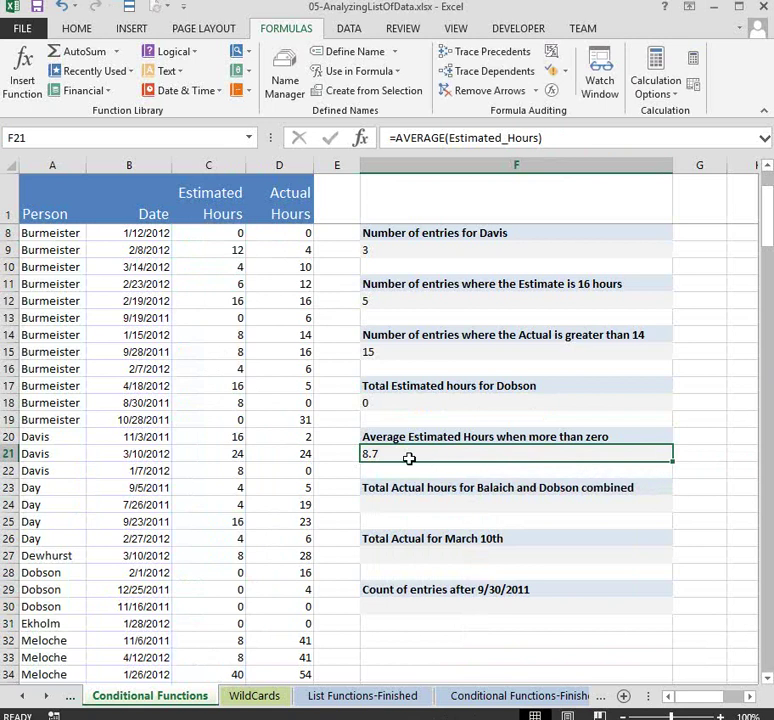
left_click(442, 138)
key("Escape")
- Rewrite F21 as =AVERAGEIF(Estimated_Hours, ">0", Estimated_Hours) so it returns 12.5
left_click(628, 136)
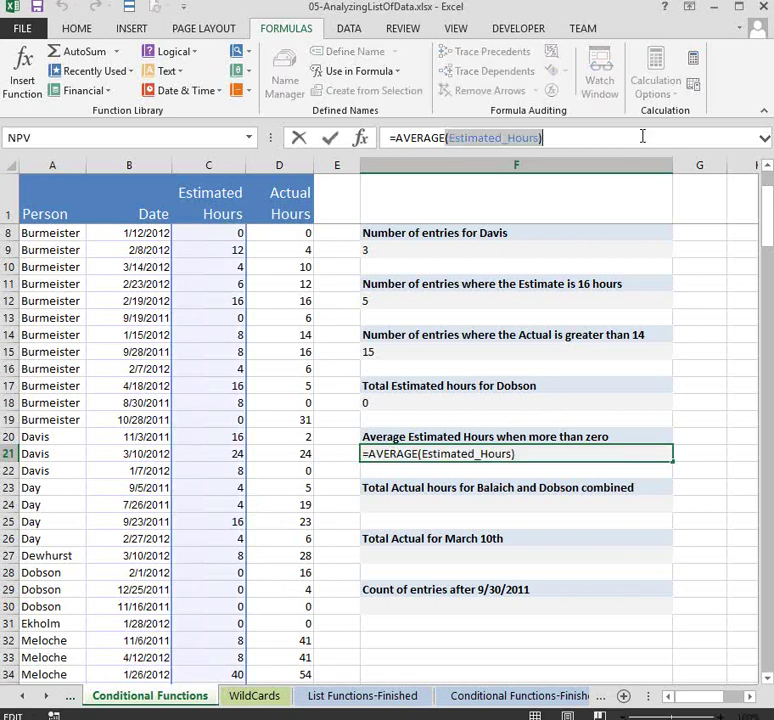
key("BackSpace")
key("BackSpace")
key("BackSpace")
key("BackSpace")
key("BackSpace")
key("BackSpace")
key("BackSpace")
key("BackSpace")
key("BackSpace")
key("BackSpace")
key("BackSpace")
key("BackSpace")
key("BackSpace")
key("BackSpace")
key("BackSpace")
key("BackSpace")
key("BackSpace")
type("IF(")
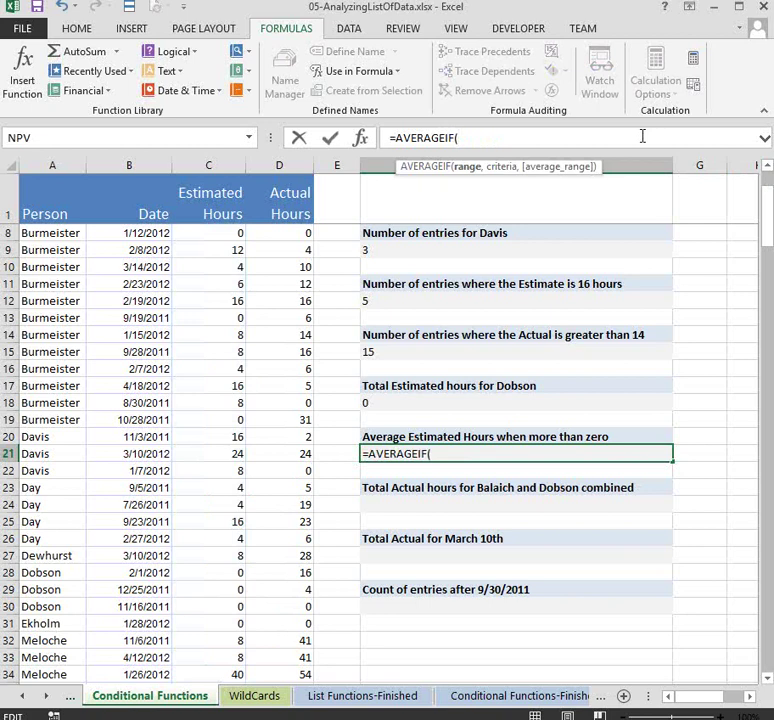
type("es")
key("Tab")
type(",")
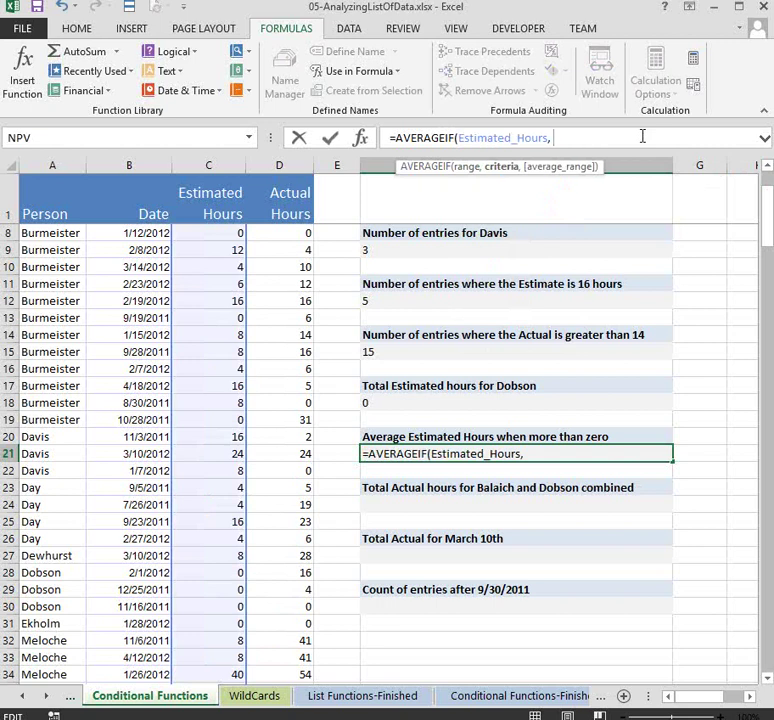
type(" \">0\"")
type(", es")
key("Tab")
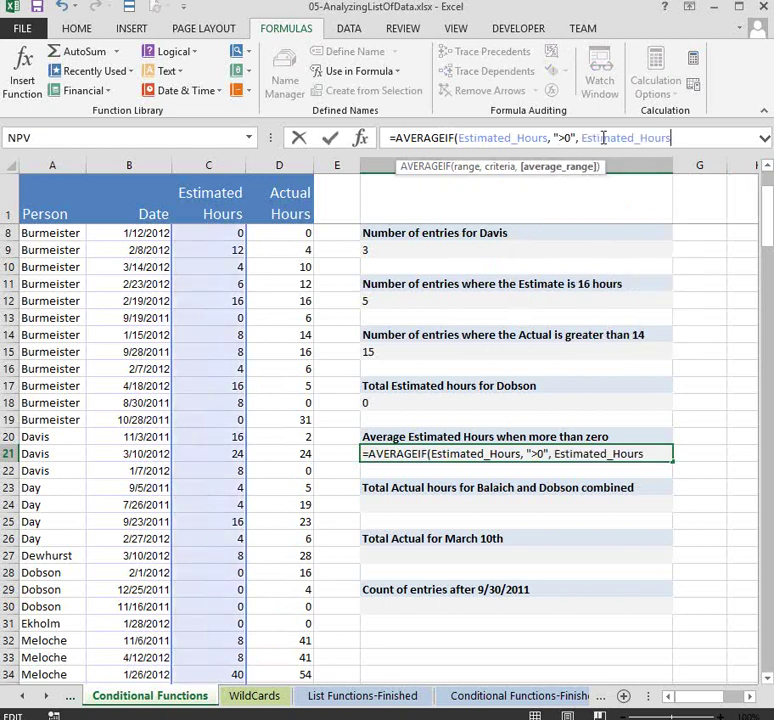
type(")")
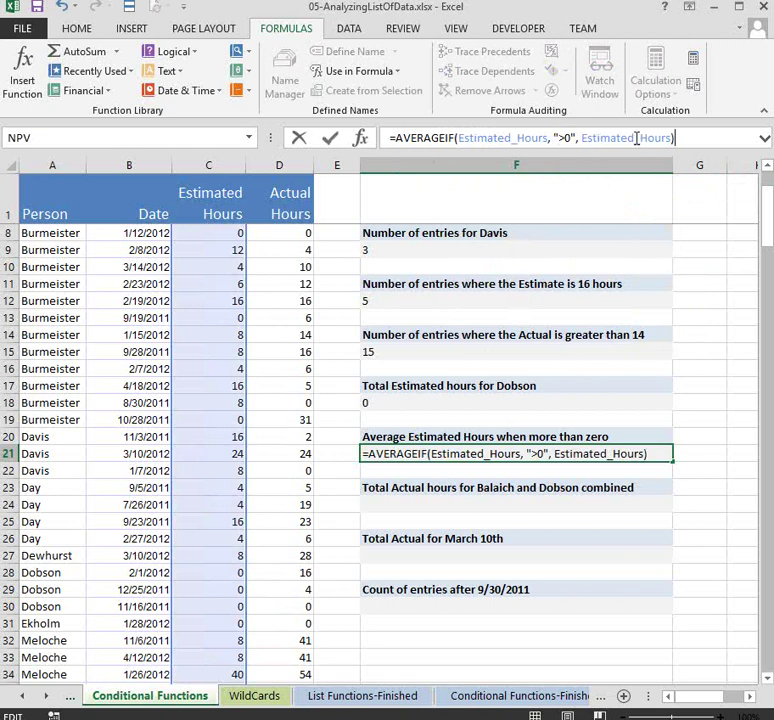
key("Return")
left_click(410, 456)
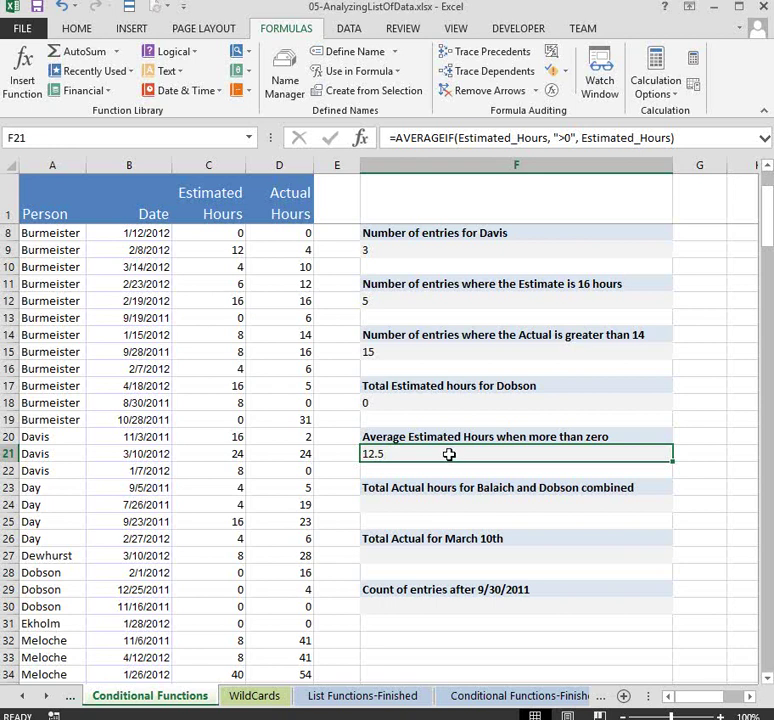
left_click(432, 508)
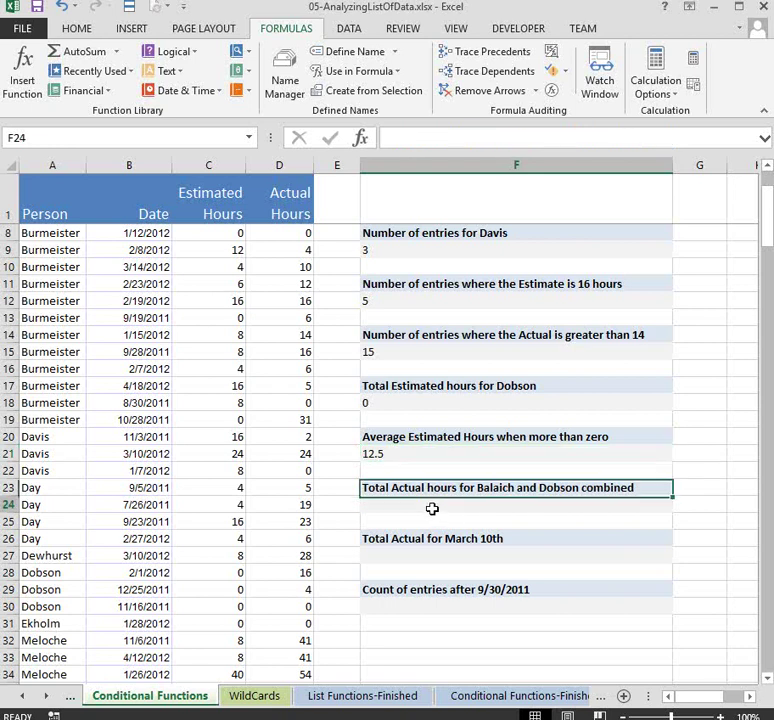
left_click(426, 559)
left_click(430, 606)
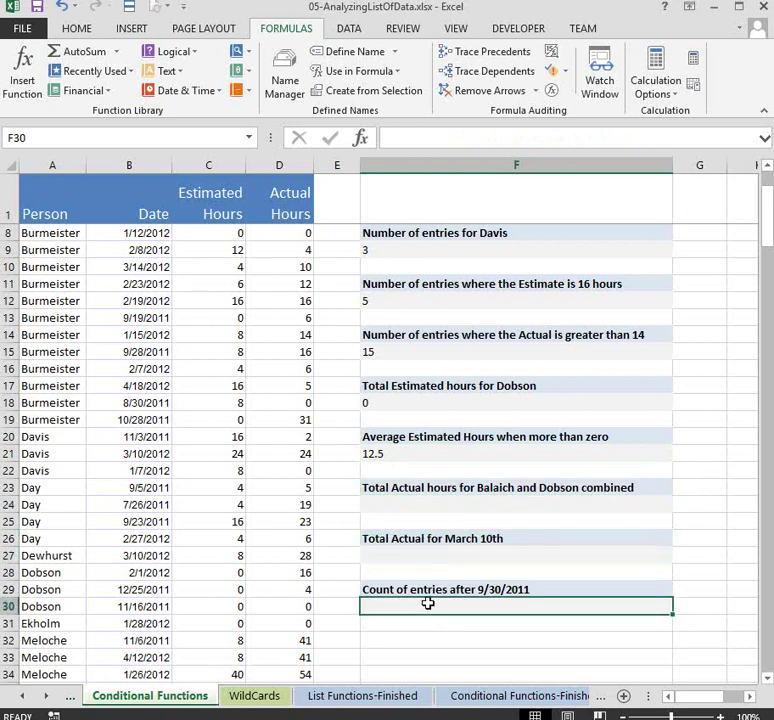
left_click(412, 506)
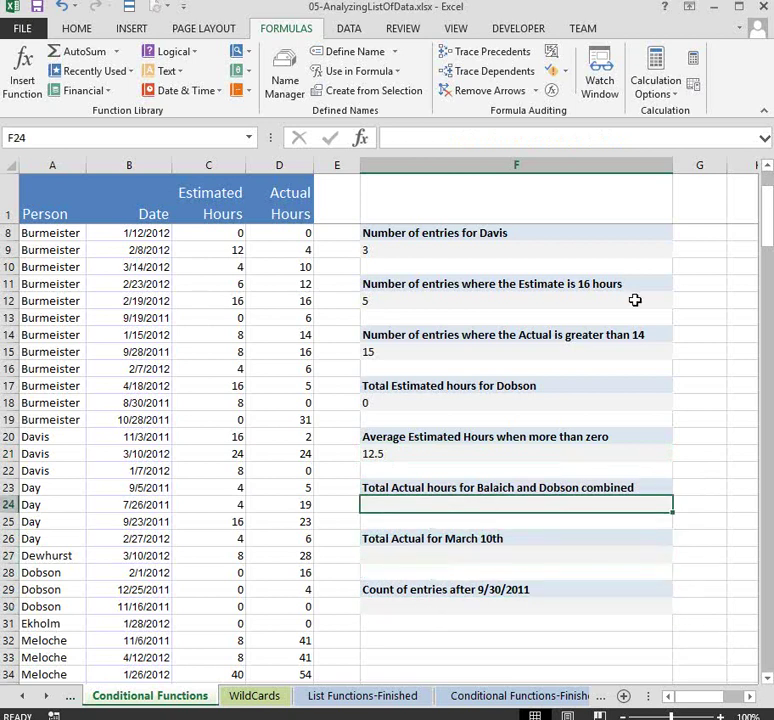